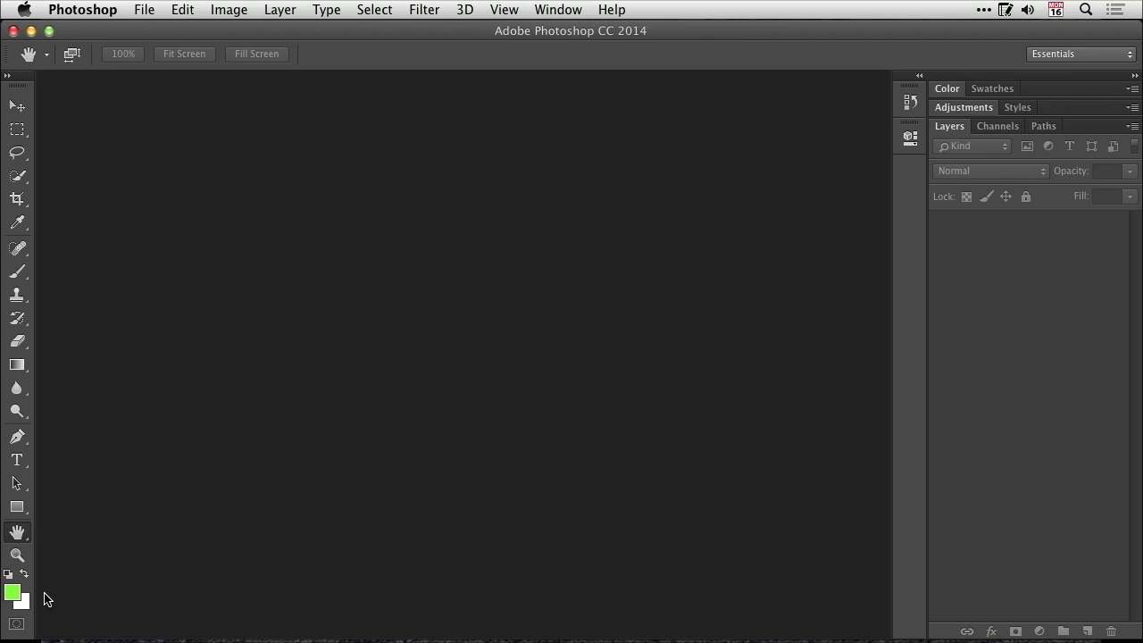
Reopen the foreground Color Picker and close it, keeping the bright green foreground
{"action": "left_click", "coordinate": [12, 593]}
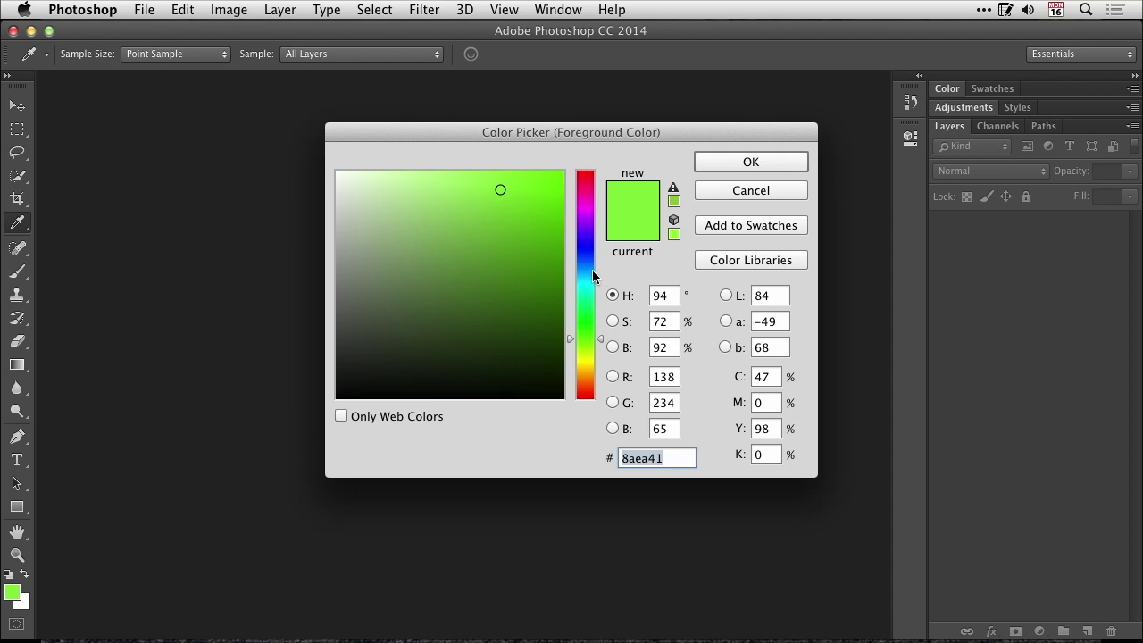
{"action": "left_click", "coordinate": [755, 161]}
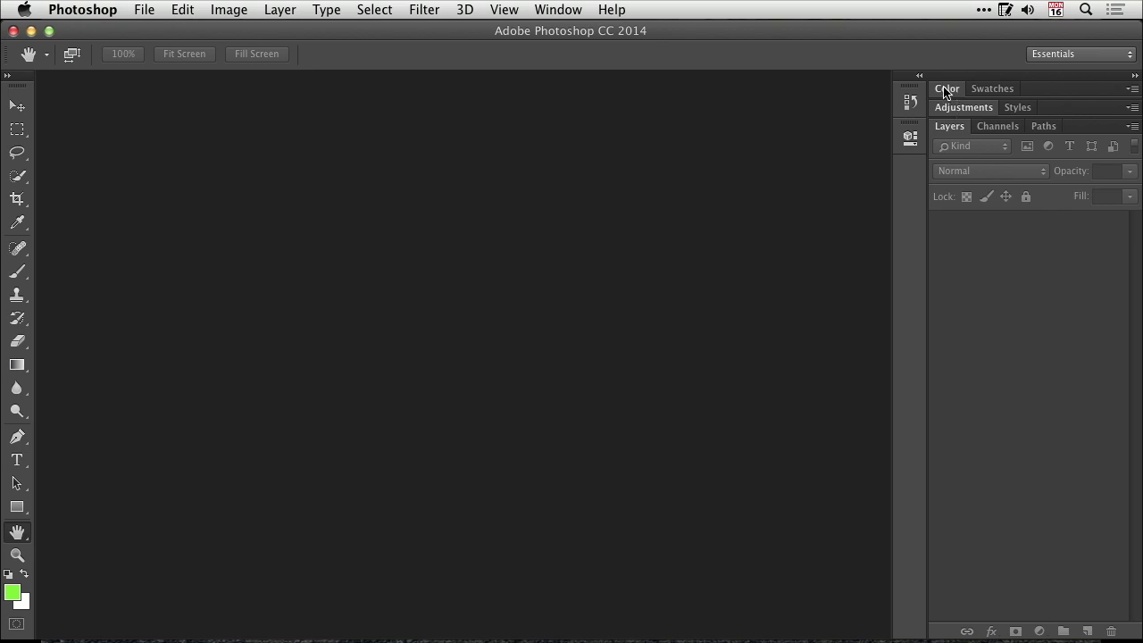
Expand the Color panel and look through the panel list without choosing one
{"action": "left_click", "coordinate": [945, 89]}
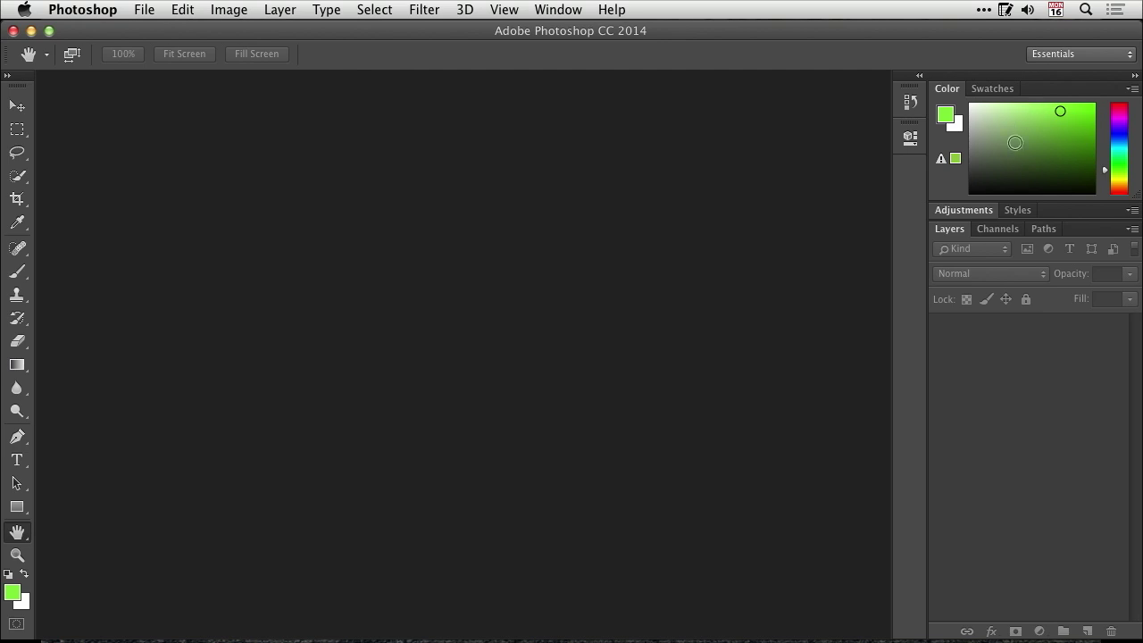
{"action": "left_click", "coordinate": [556, 10]}
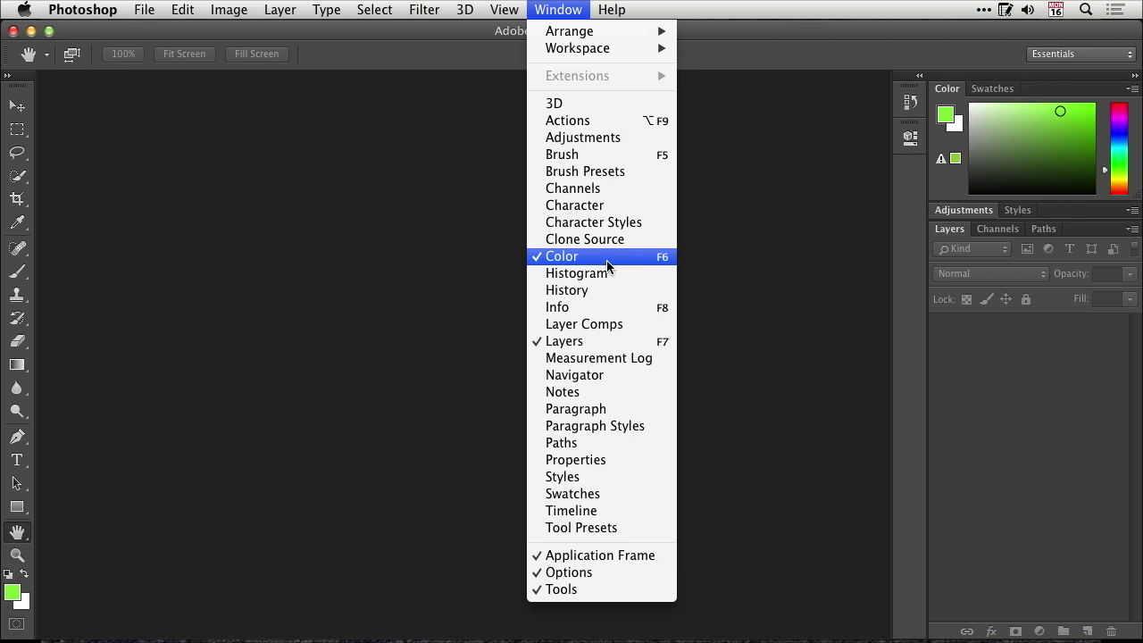
{"action": "left_click", "coordinate": [563, 11]}
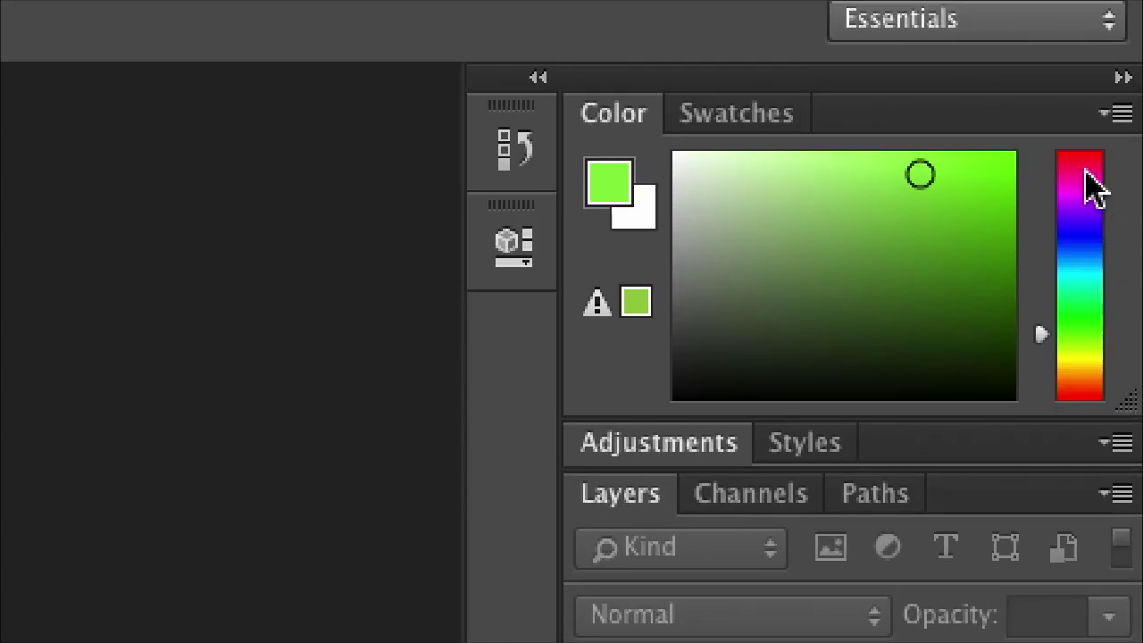
Pick a dark green foreground from the Color panel's hue bar and colour field
{"action": "left_click", "coordinate": [1080, 241]}
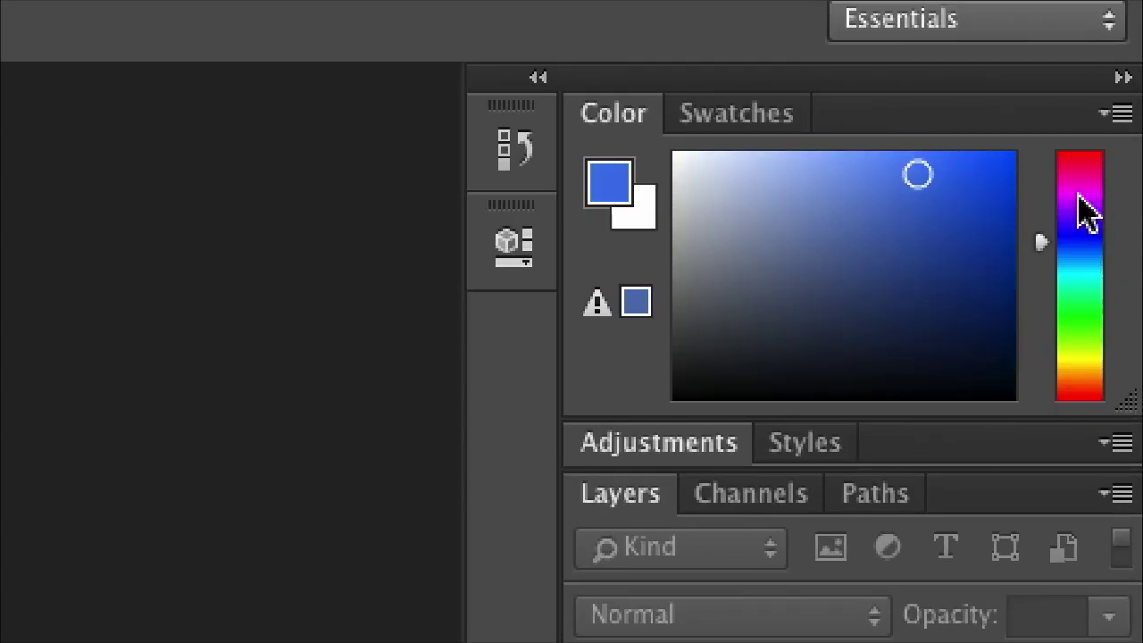
{"action": "left_click", "coordinate": [1082, 165]}
{"action": "left_click", "coordinate": [1084, 316]}
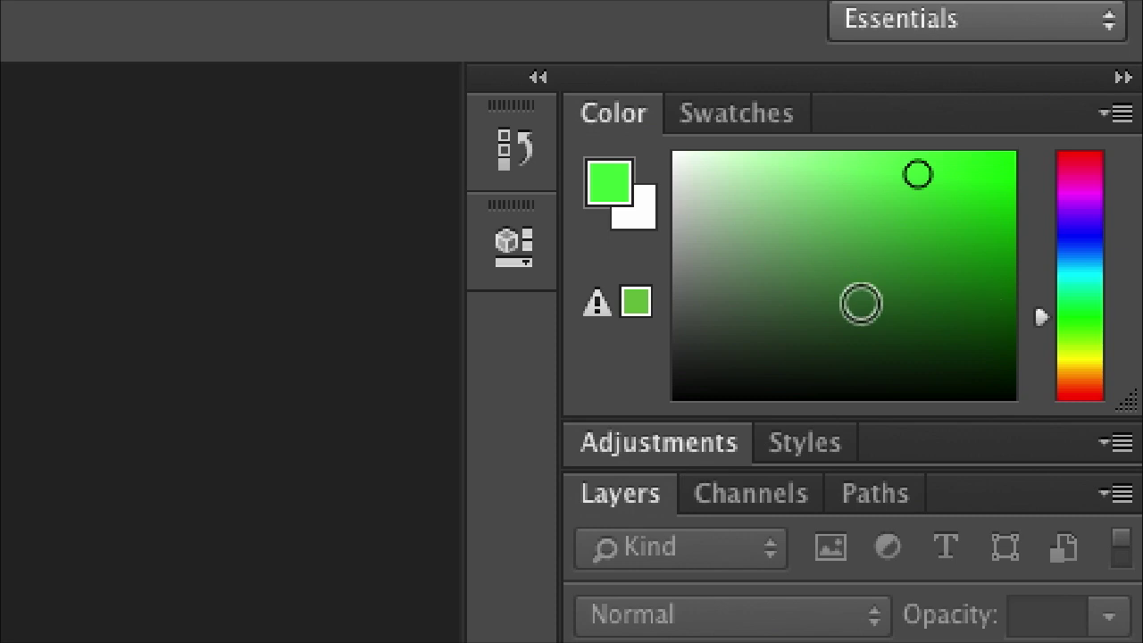
{"action": "mouse_move", "coordinate": [918, 175]}
{"action": "left_mouse_down"}
{"action": "mouse_move", "coordinate": [953, 187]}
{"action": "mouse_move", "coordinate": [784, 250]}
{"action": "mouse_move", "coordinate": [949, 223]}
{"action": "mouse_move", "coordinate": [817, 292]}
{"action": "mouse_move", "coordinate": [953, 176]}
{"action": "mouse_move", "coordinate": [898, 200]}
{"action": "left_mouse_up"}
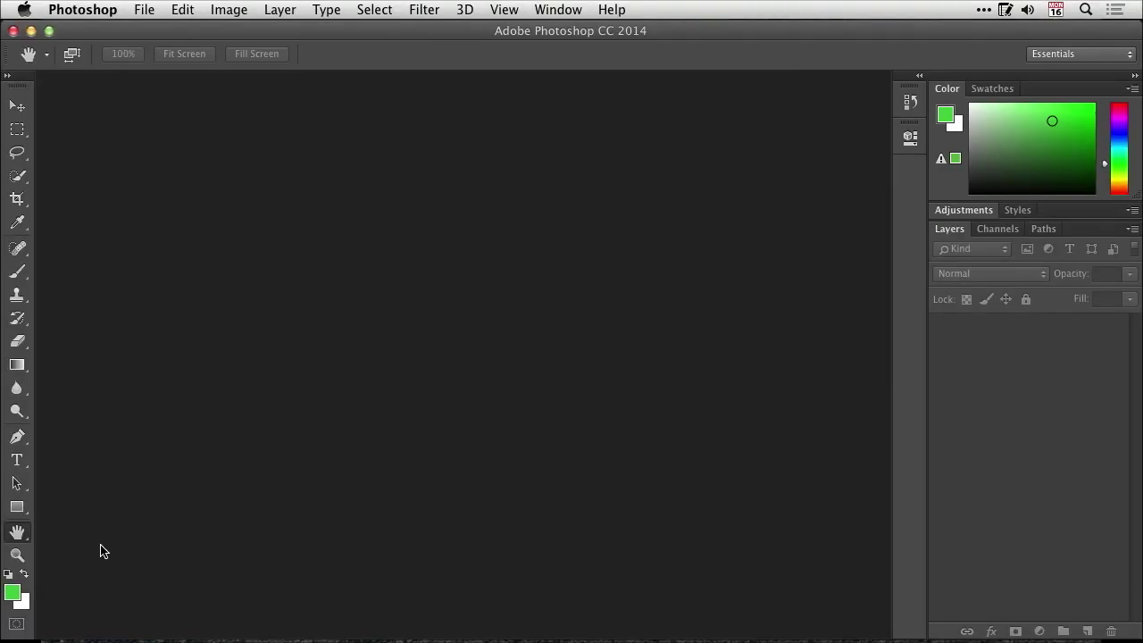
{"action": "left_click", "coordinate": [13, 592]}
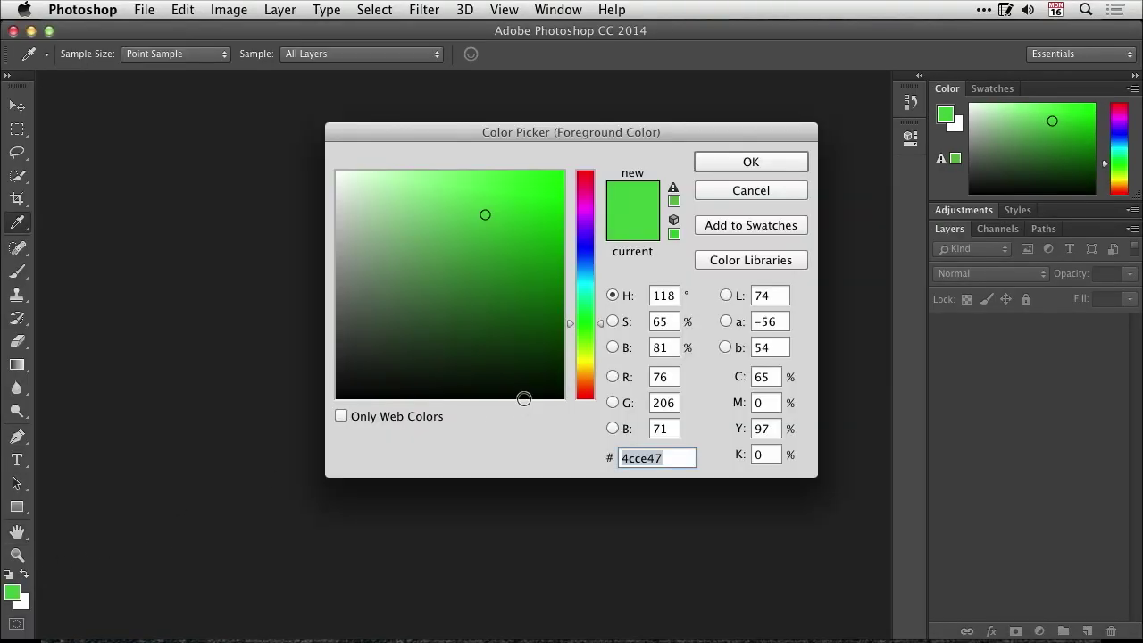
{"action": "left_click", "coordinate": [760, 162]}
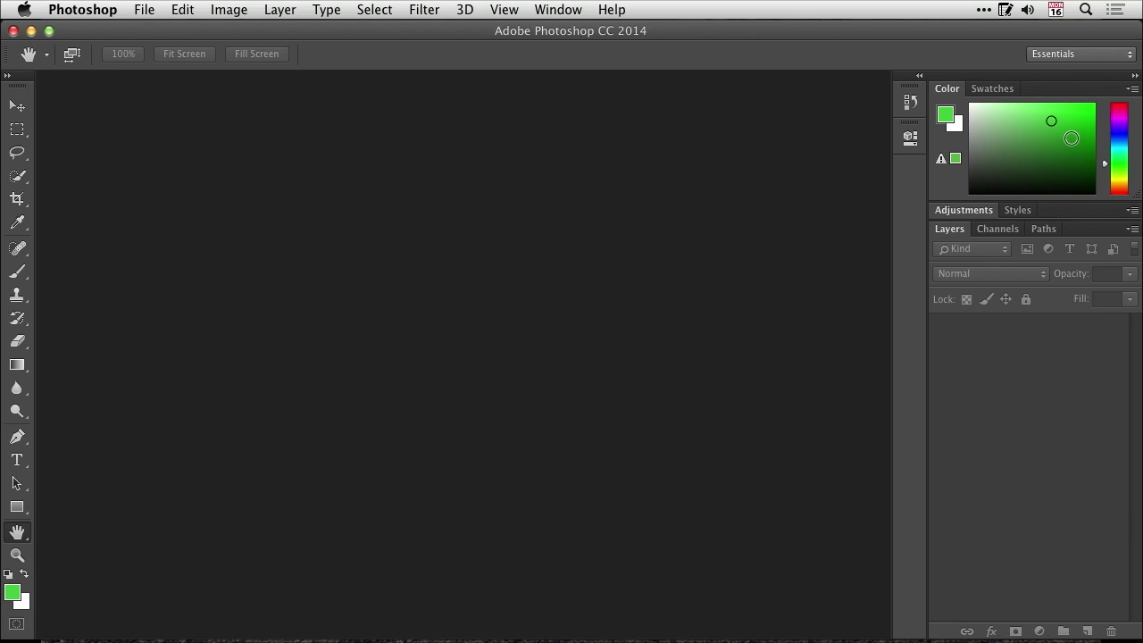
Shift the foreground colour to a softer, muted blue-violet on the colour ramp
{"action": "left_click", "coordinate": [1119, 129]}
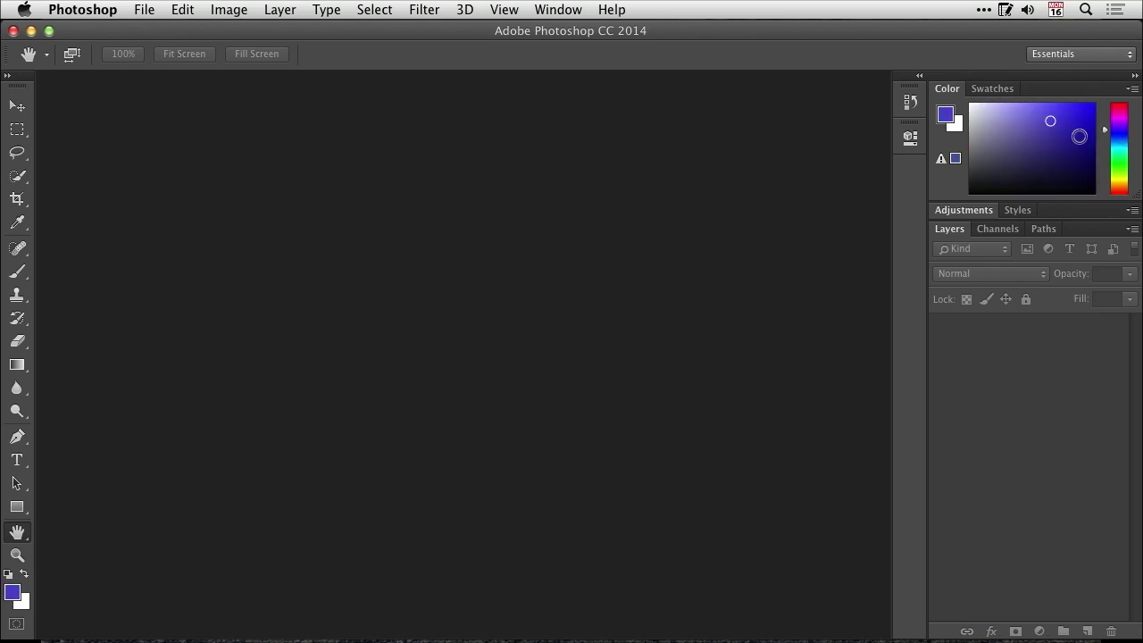
{"action": "left_click", "coordinate": [1068, 140]}
{"action": "left_click", "coordinate": [1024, 126]}
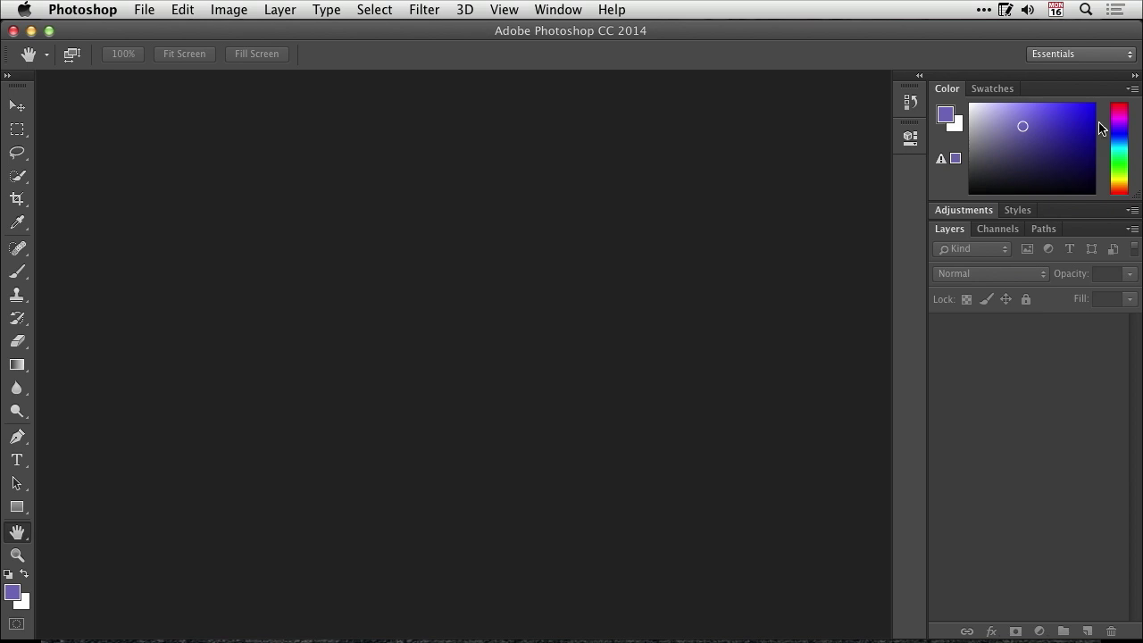
Pick a deep blue in the Color panel's Brightness Cube view, then switch back to Hue Cube
{"action": "left_click", "coordinate": [1133, 89]}
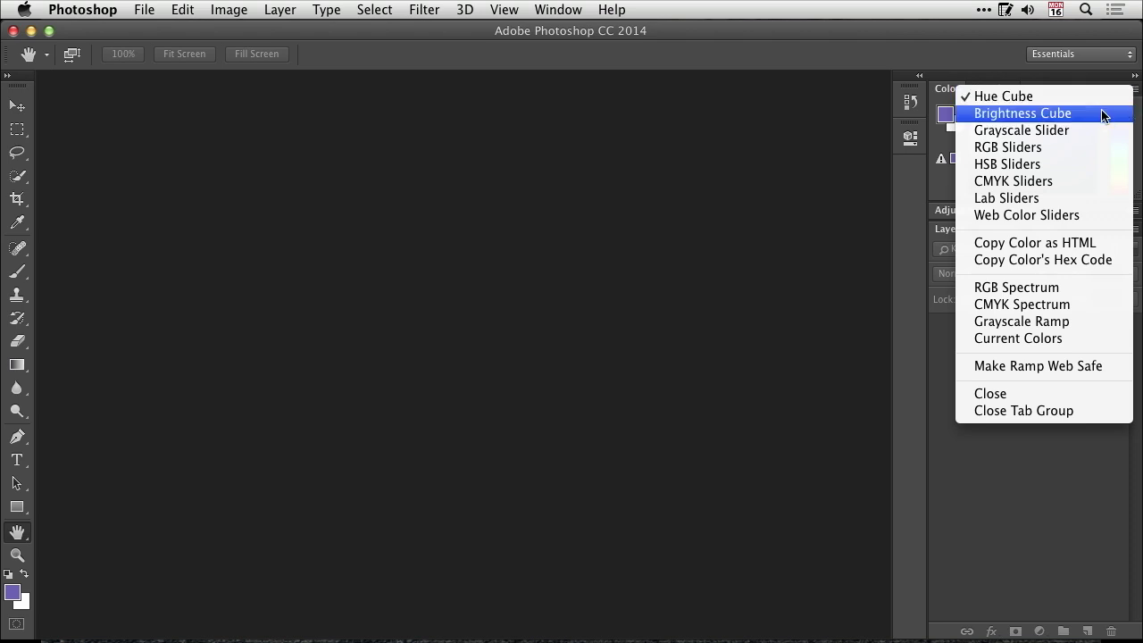
{"action": "left_click", "coordinate": [1103, 114]}
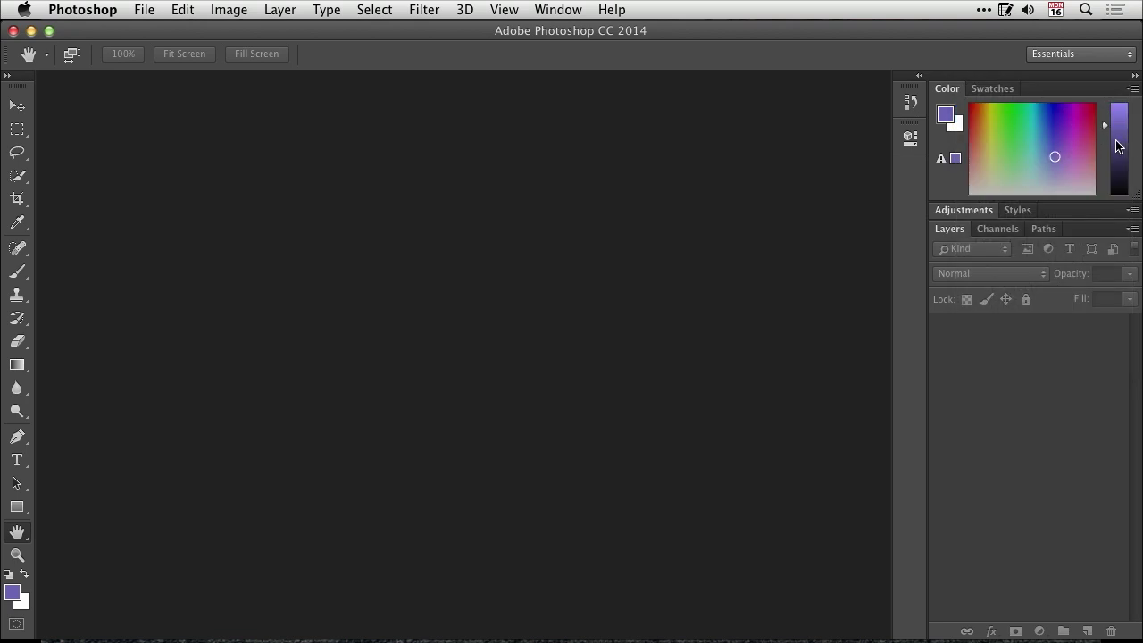
{"action": "mouse_move", "coordinate": [1122, 118]}
{"action": "left_mouse_down"}
{"action": "mouse_move", "coordinate": [1125, 183]}
{"action": "mouse_move", "coordinate": [1123, 129]}
{"action": "left_mouse_up"}
{"action": "mouse_move", "coordinate": [1047, 120]}
{"action": "left_mouse_down"}
{"action": "mouse_move", "coordinate": [990, 118]}
{"action": "mouse_move", "coordinate": [1072, 114]}
{"action": "mouse_move", "coordinate": [991, 116]}
{"action": "mouse_move", "coordinate": [1060, 113]}
{"action": "mouse_move", "coordinate": [1061, 163]}
{"action": "mouse_move", "coordinate": [1056, 116]}
{"action": "left_mouse_up"}
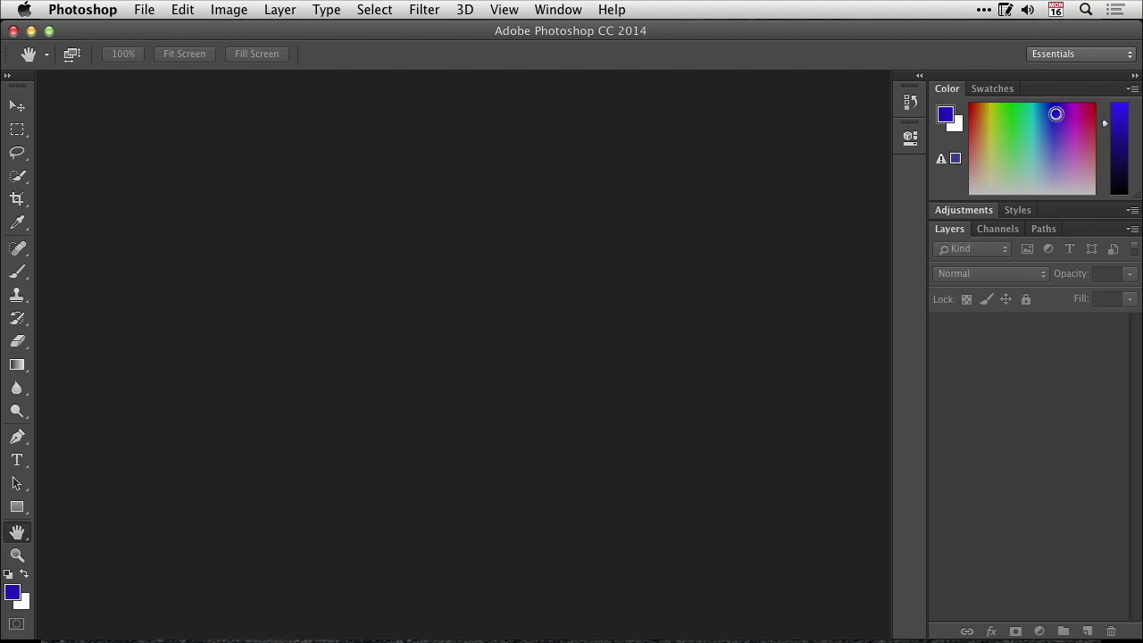
{"action": "left_click", "coordinate": [1132, 89]}
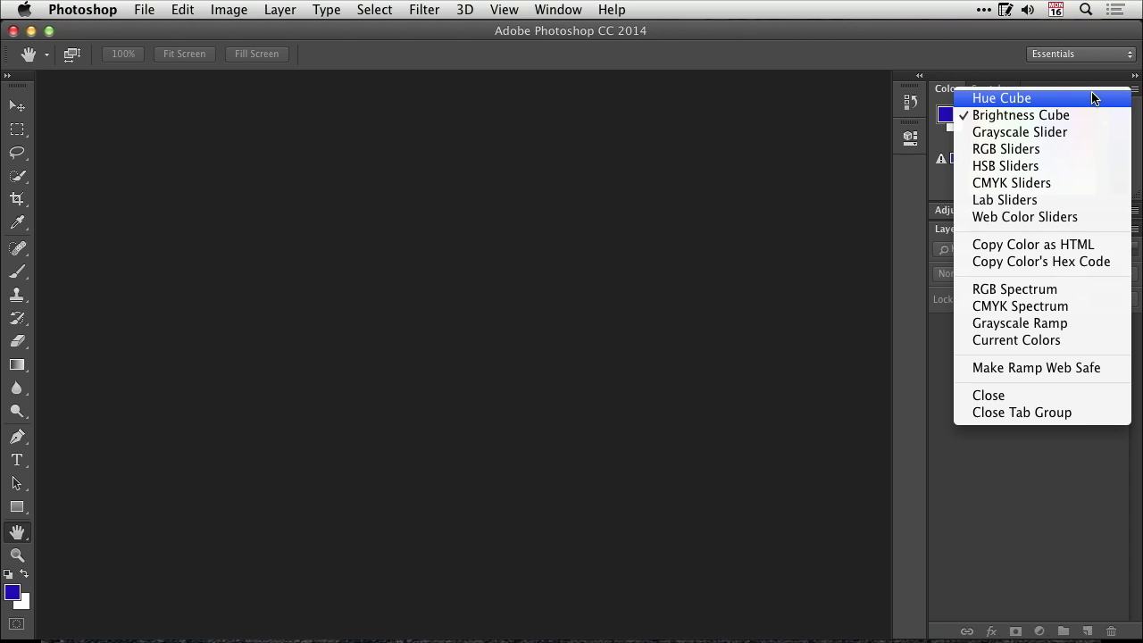
{"action": "left_click", "coordinate": [1092, 98]}
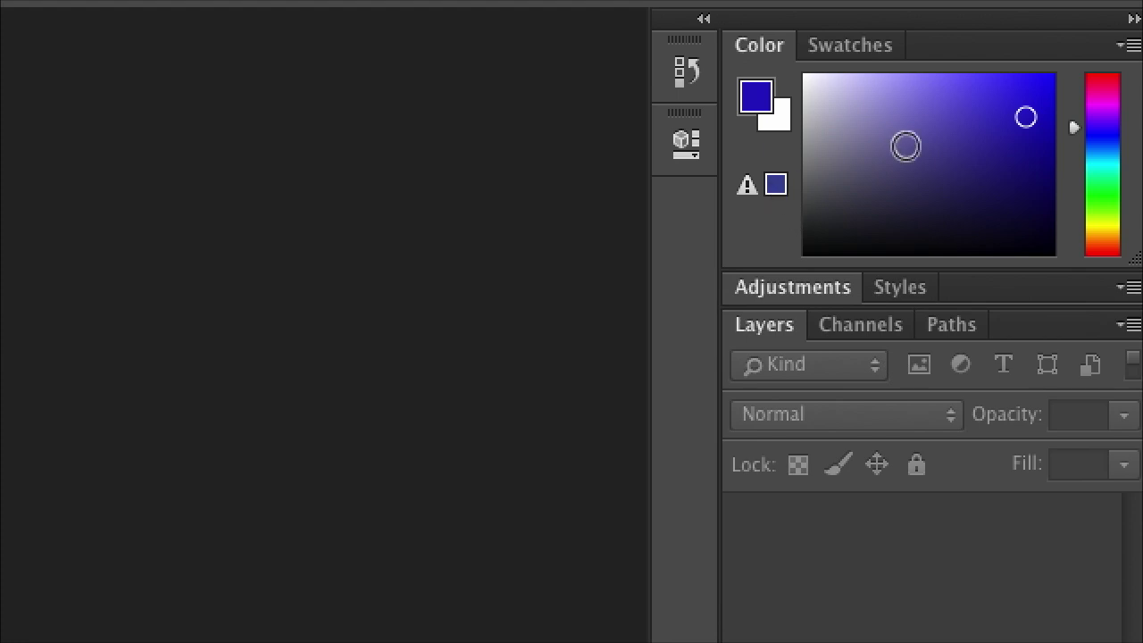
Snap the blue to its in-gamut colour, then try orange f35c1a in the Color Picker and cancel it
{"action": "left_click", "coordinate": [776, 186]}
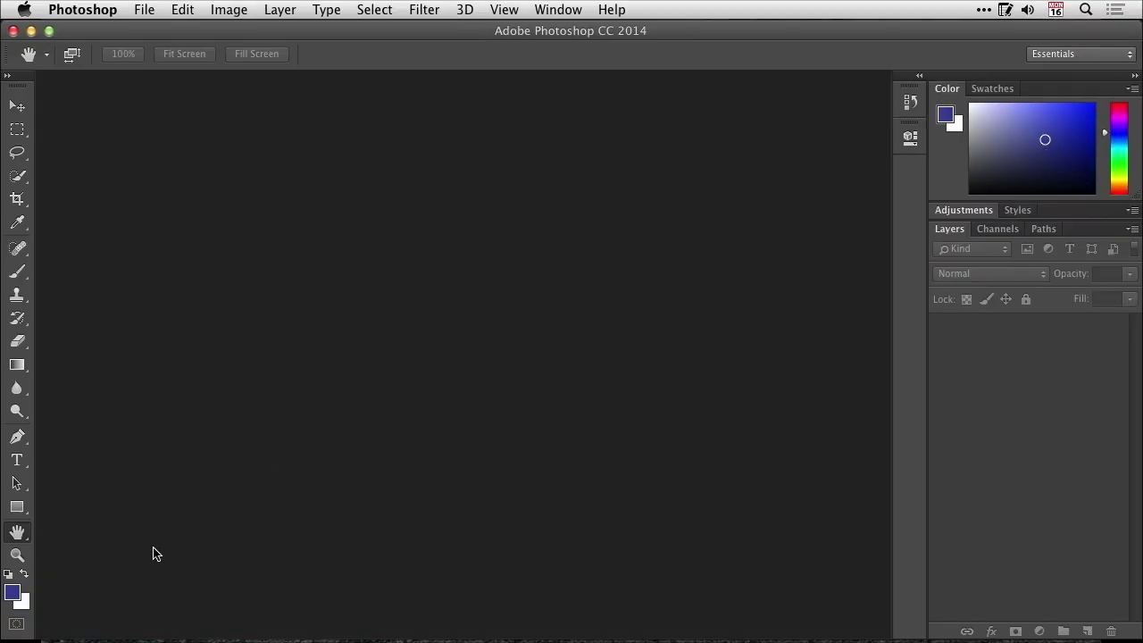
{"action": "left_click", "coordinate": [12, 593]}
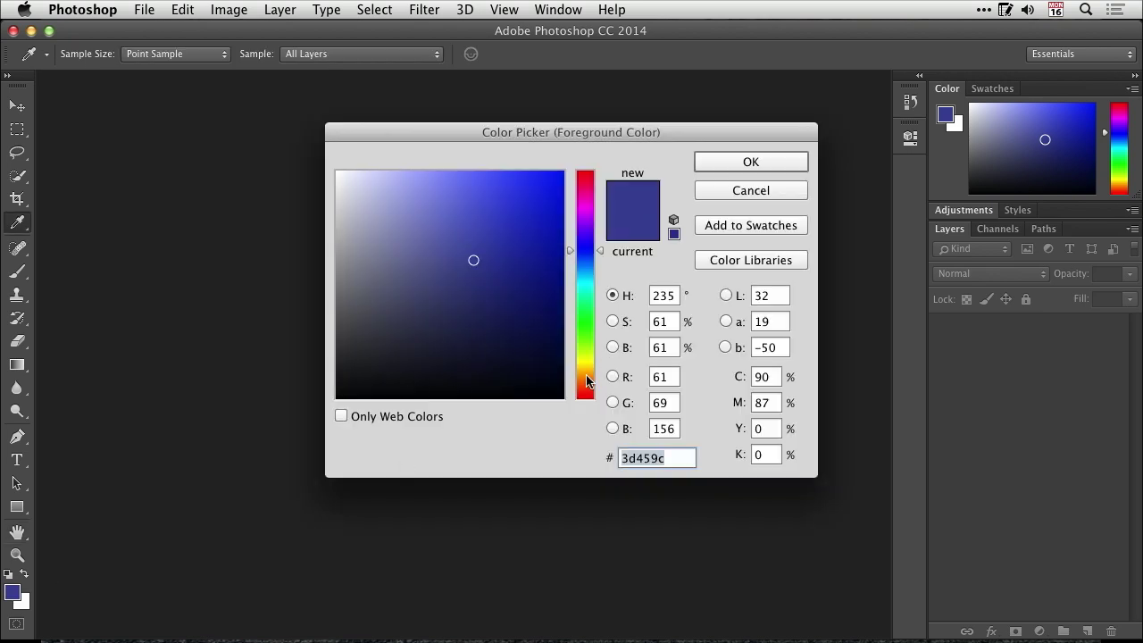
{"action": "left_click", "coordinate": [587, 385]}
{"action": "left_click", "coordinate": [540, 182]}
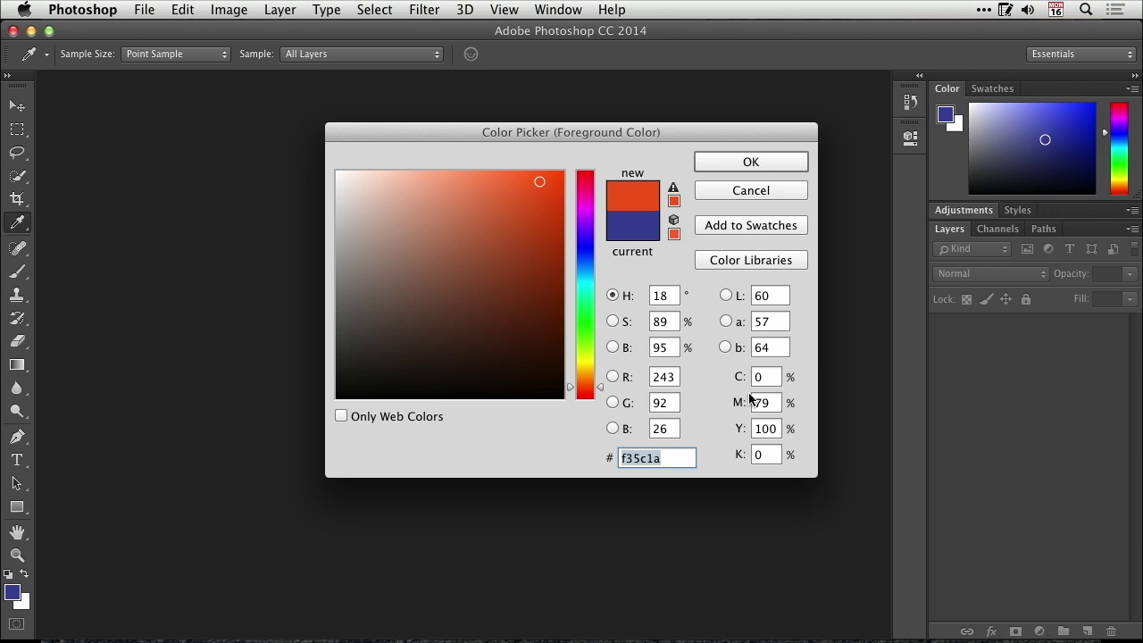
{"action": "left_click", "coordinate": [740, 194]}
{"action": "key", "text": "h"}
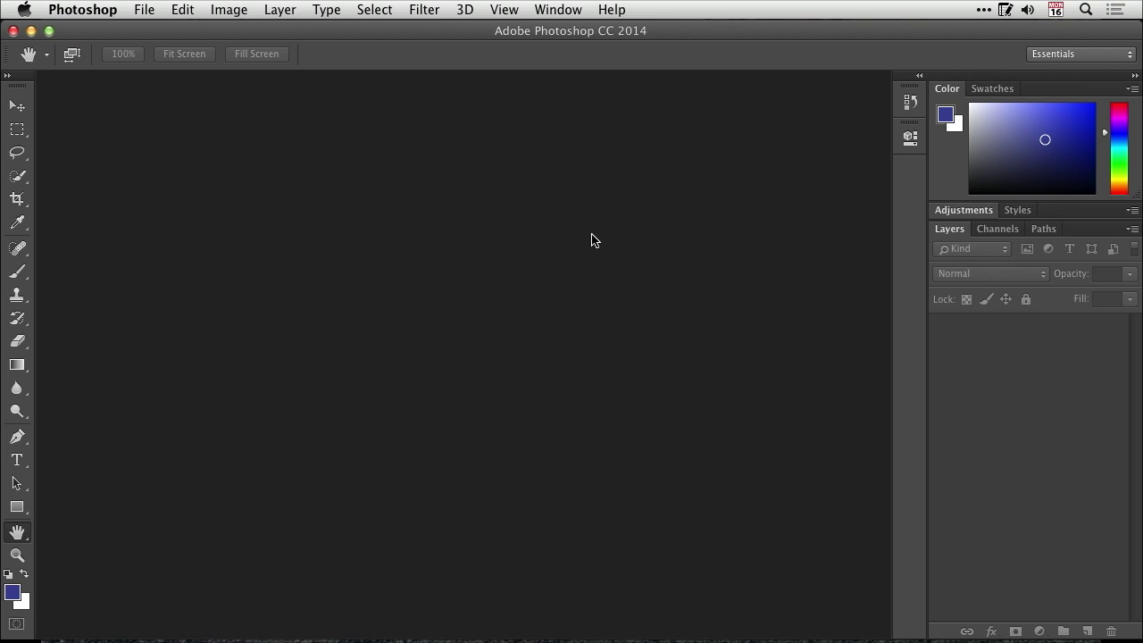
Create a default-sized white document and paint a wavy blue stroke with the Brush tool
{"action": "left_click", "coordinate": [144, 9]}
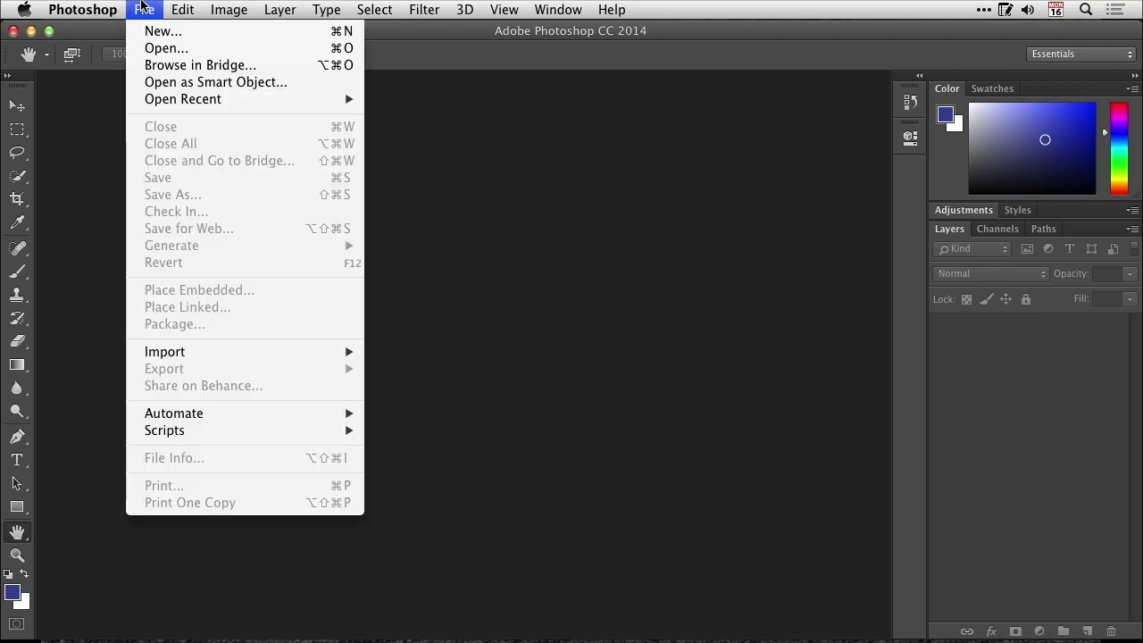
{"action": "left_click", "coordinate": [160, 39]}
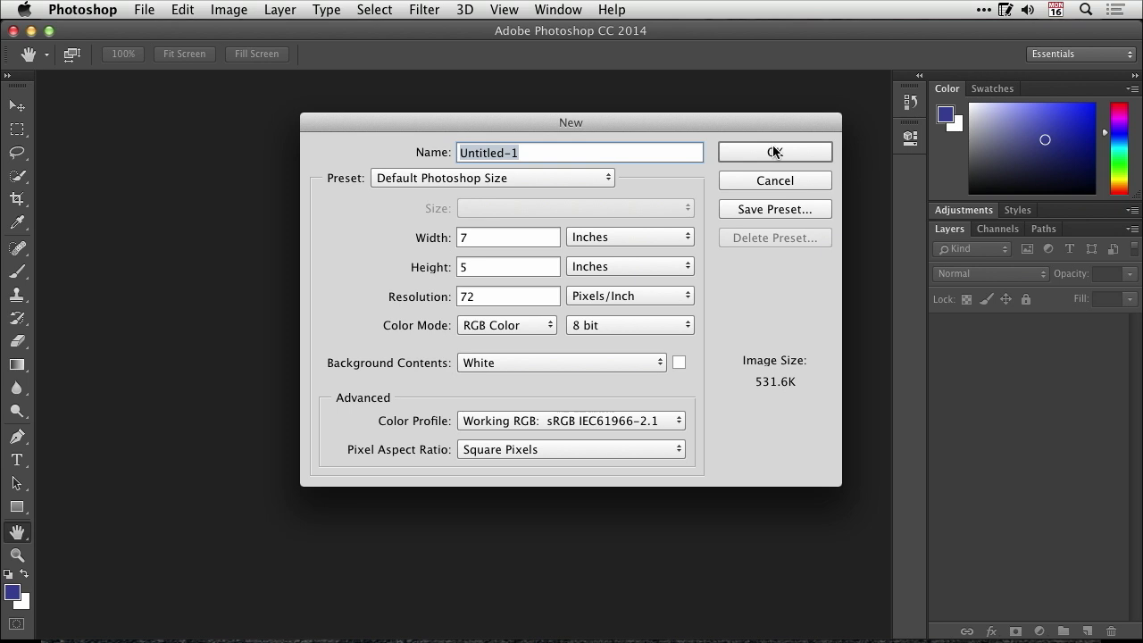
{"action": "left_click", "coordinate": [774, 152]}
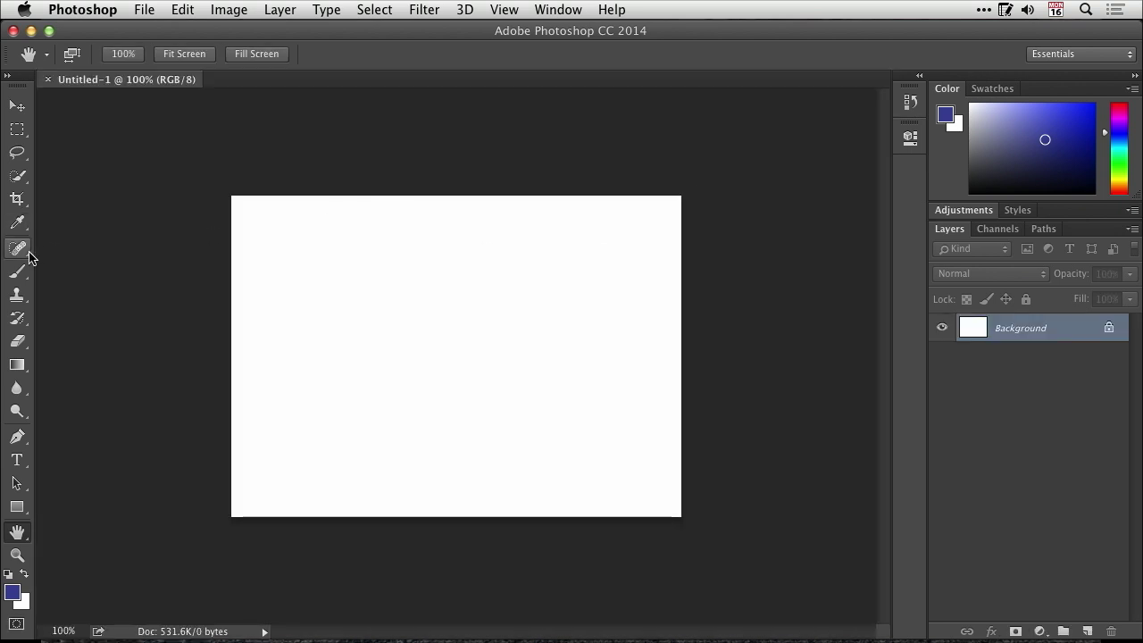
{"action": "left_click", "coordinate": [19, 272]}
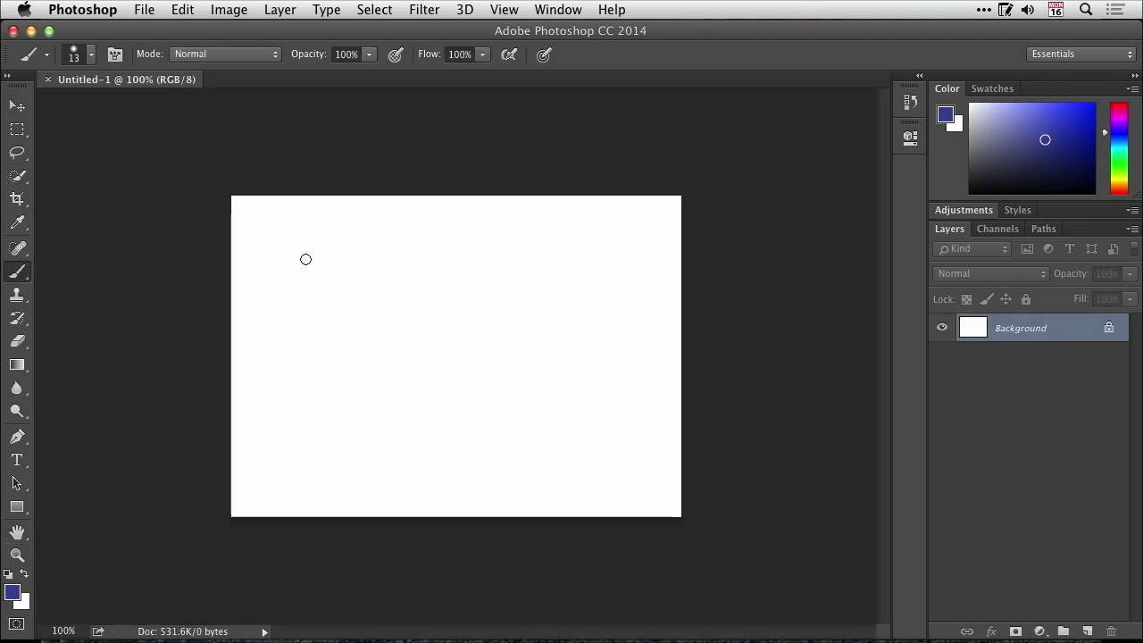
{"action": "mouse_move", "coordinate": [306, 254]}
{"action": "left_mouse_down"}
{"action": "mouse_move", "coordinate": [344, 321]}
{"action": "mouse_move", "coordinate": [324, 408]}
{"action": "mouse_move", "coordinate": [345, 462]}
{"action": "left_mouse_up"}
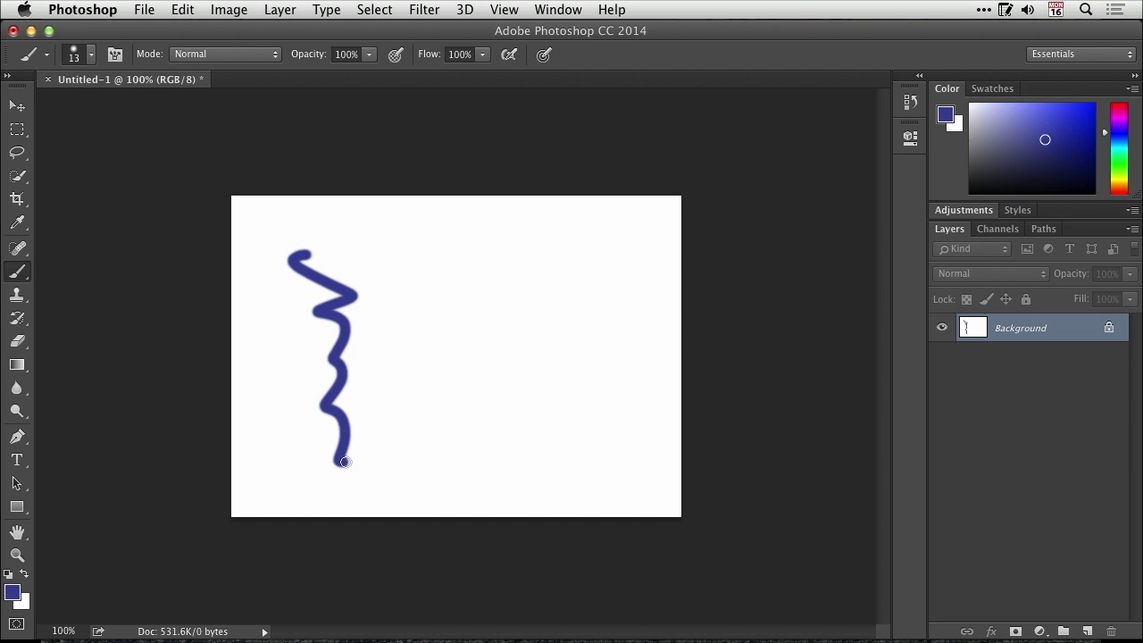
Paint one zigzag at 87% brush hardness and another at 11% hardness
{"action": "left_click", "coordinate": [91, 56]}
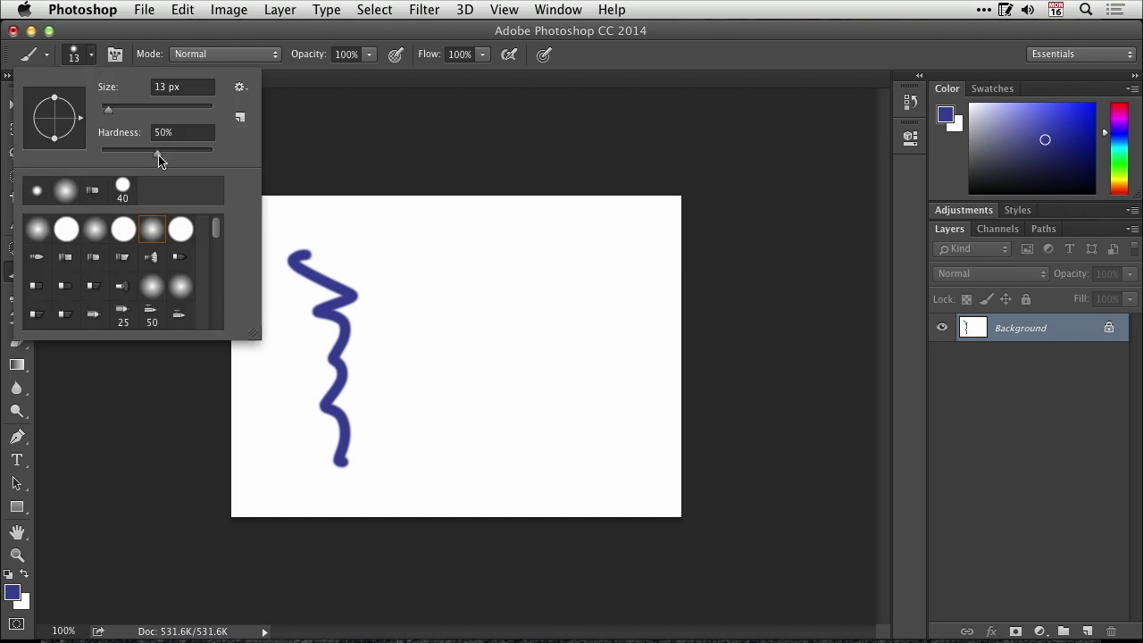
{"action": "left_click_drag", "start_coordinate": [156, 156], "coordinate": [198, 158]}
{"action": "mouse_move", "coordinate": [368, 241]}
{"action": "left_mouse_down"}
{"action": "mouse_move", "coordinate": [427, 247]}
{"action": "mouse_move", "coordinate": [463, 467]}
{"action": "left_mouse_up"}
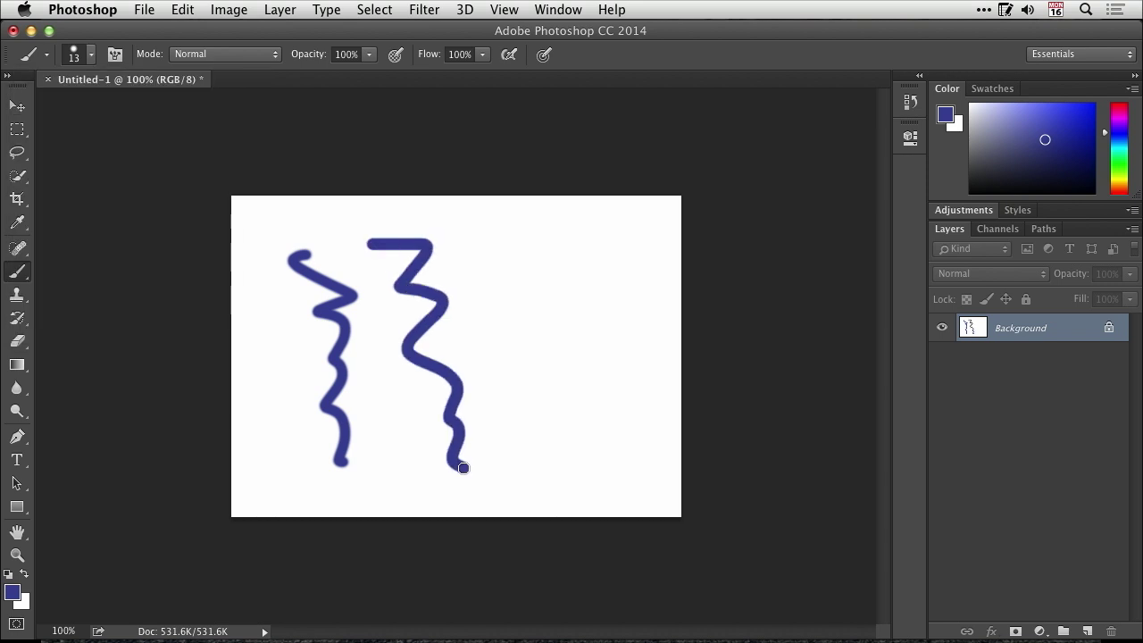
{"action": "left_click", "coordinate": [91, 54]}
{"action": "left_click_drag", "start_coordinate": [203, 156], "coordinate": [114, 154]}
{"action": "left_click", "coordinate": [526, 239]}
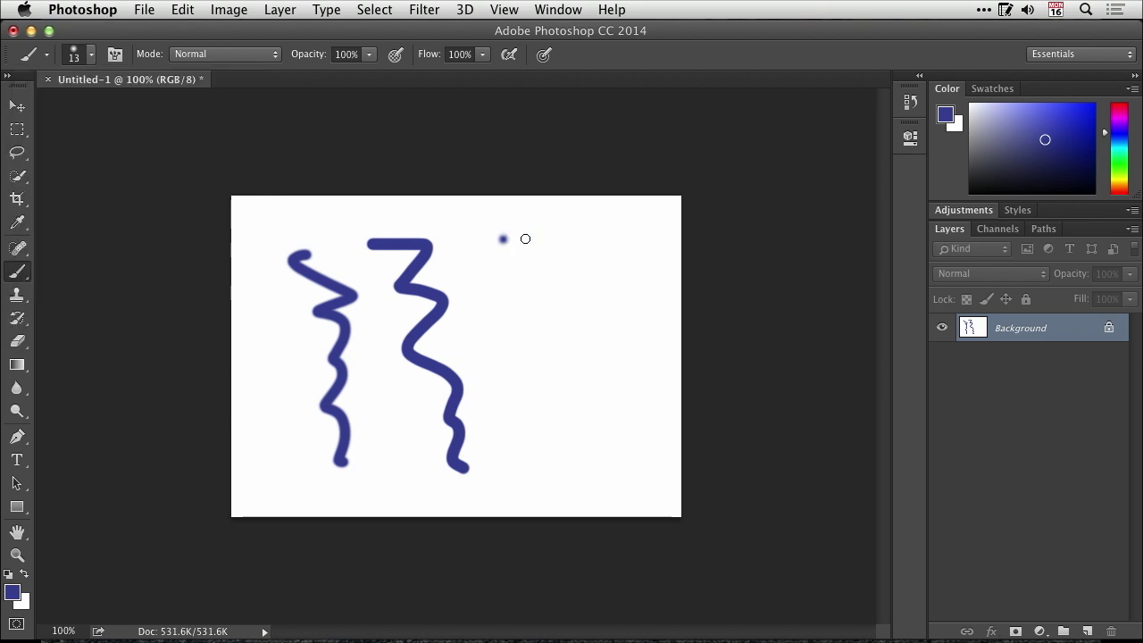
{"action": "mouse_move", "coordinate": [500, 237]}
{"action": "left_mouse_down"}
{"action": "mouse_move", "coordinate": [506, 265]}
{"action": "mouse_move", "coordinate": [559, 324]}
{"action": "mouse_move", "coordinate": [586, 458]}
{"action": "left_mouse_up"}
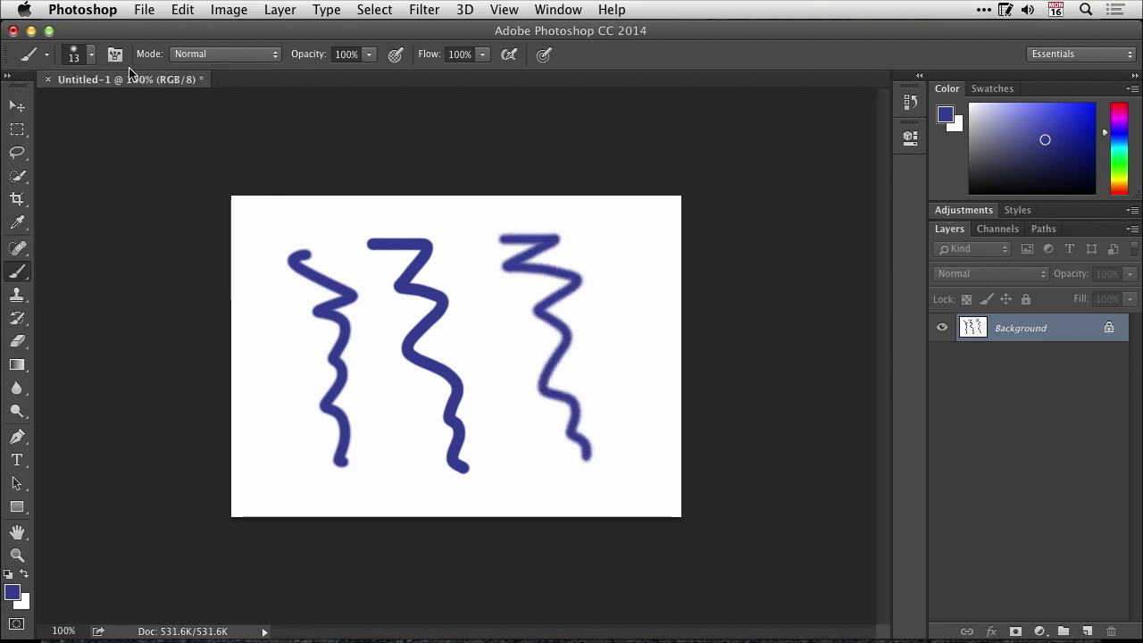
Enlarge the brush to 100 px and paint a soft stroke down the right edge
{"action": "left_click", "coordinate": [91, 56]}
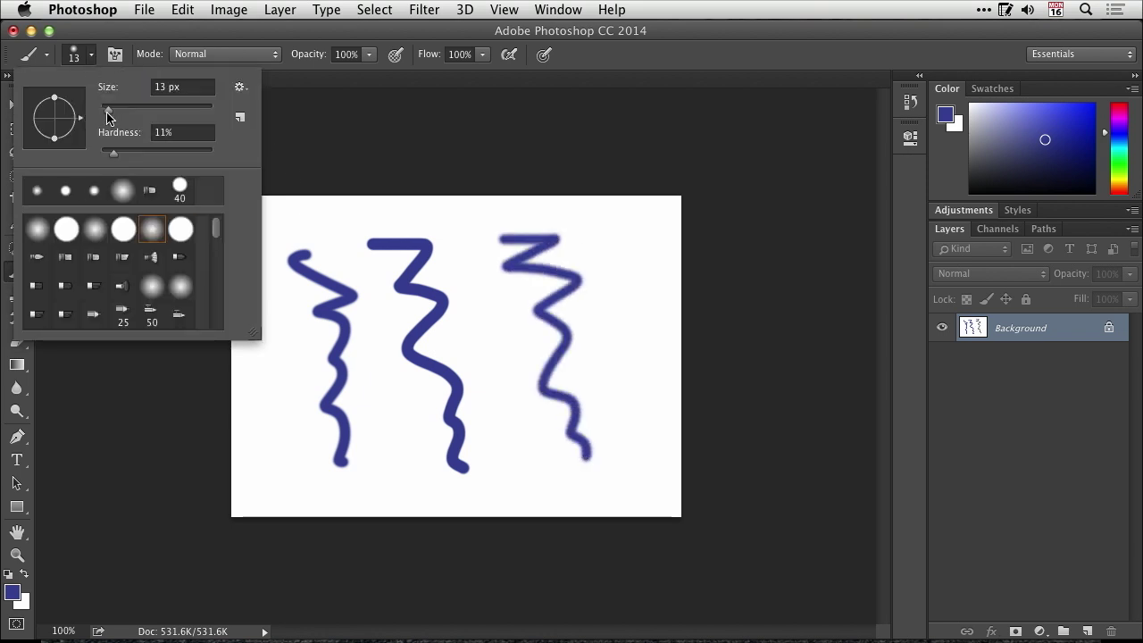
{"action": "left_click_drag", "start_coordinate": [108, 117], "coordinate": [157, 117]}
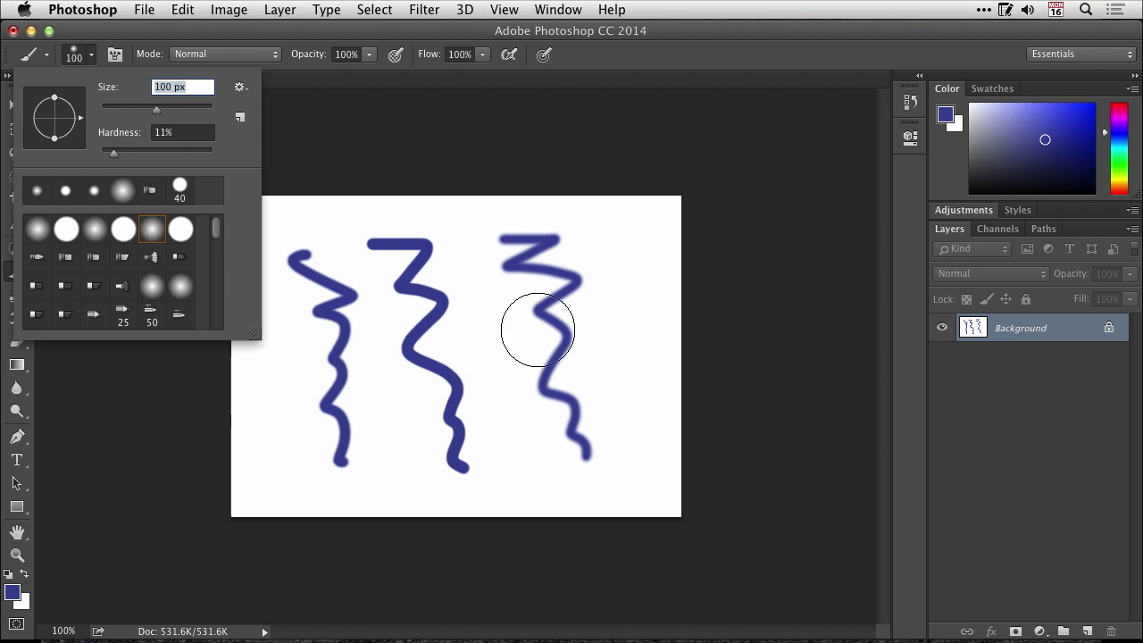
{"action": "left_click", "coordinate": [620, 265]}
{"action": "mouse_move", "coordinate": [620, 266]}
{"action": "left_mouse_down"}
{"action": "mouse_move", "coordinate": [685, 417]}
{"action": "mouse_move", "coordinate": [644, 518]}
{"action": "left_mouse_up"}
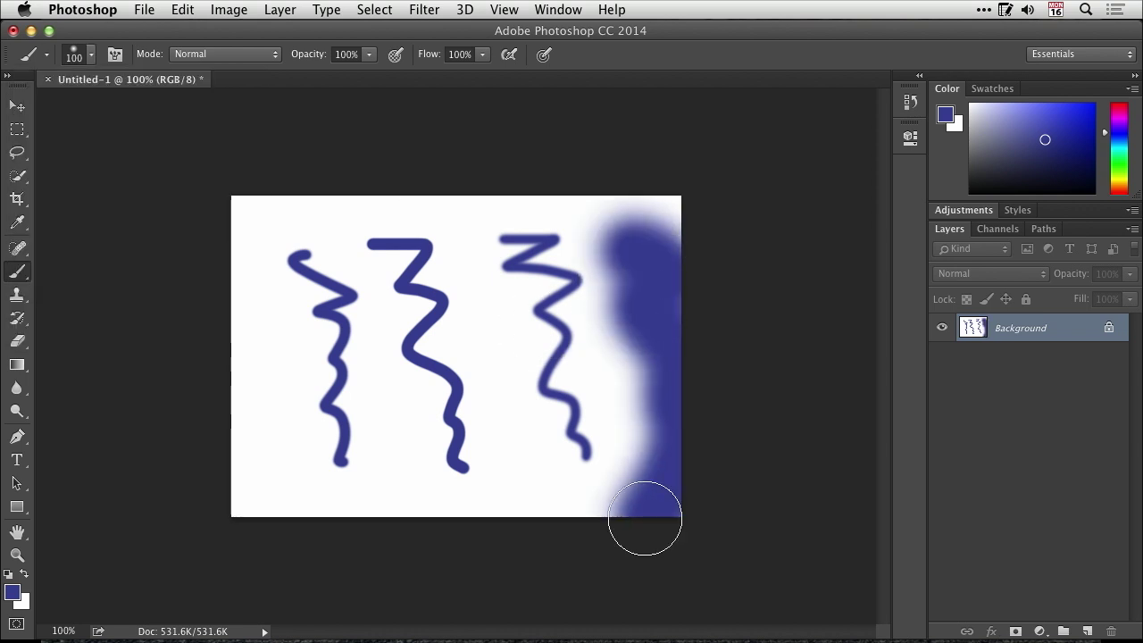
Try each recently used brush, including the 40 px one, and settle on the fully soft brush
{"action": "left_click", "coordinate": [89, 54]}
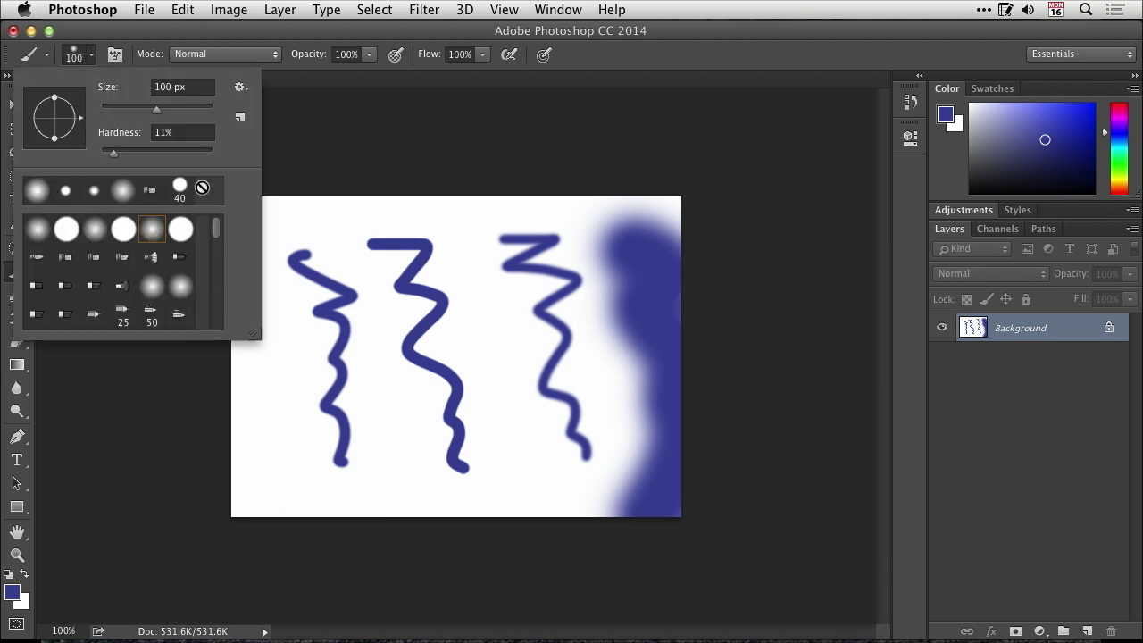
{"action": "left_click", "coordinate": [36, 190]}
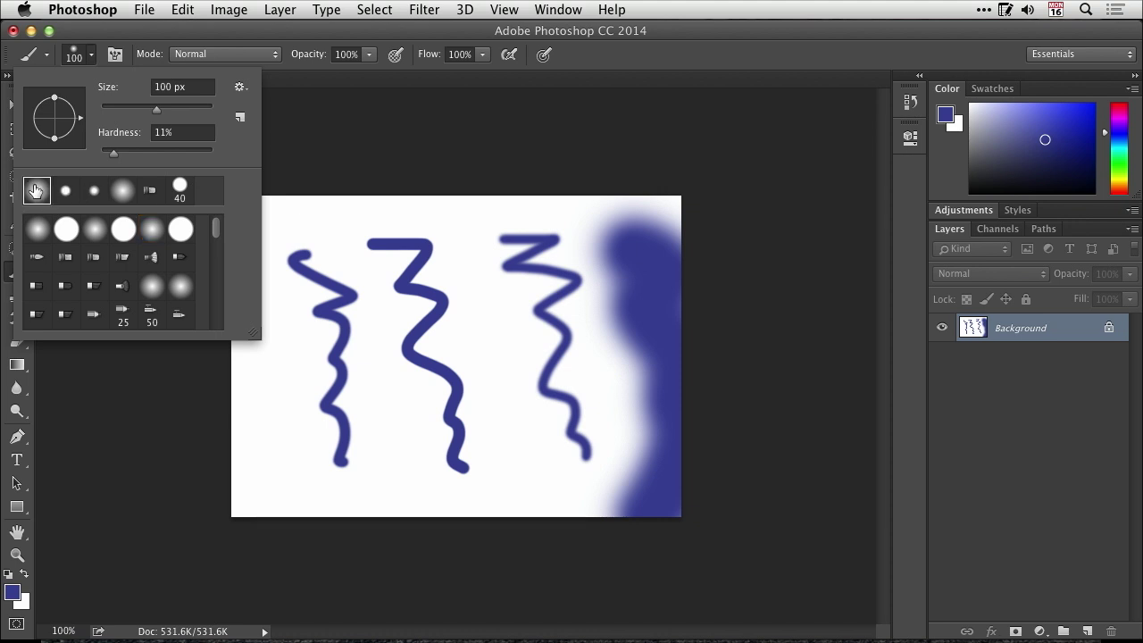
{"action": "left_click", "coordinate": [61, 192]}
{"action": "left_click", "coordinate": [91, 193]}
{"action": "left_click", "coordinate": [122, 190]}
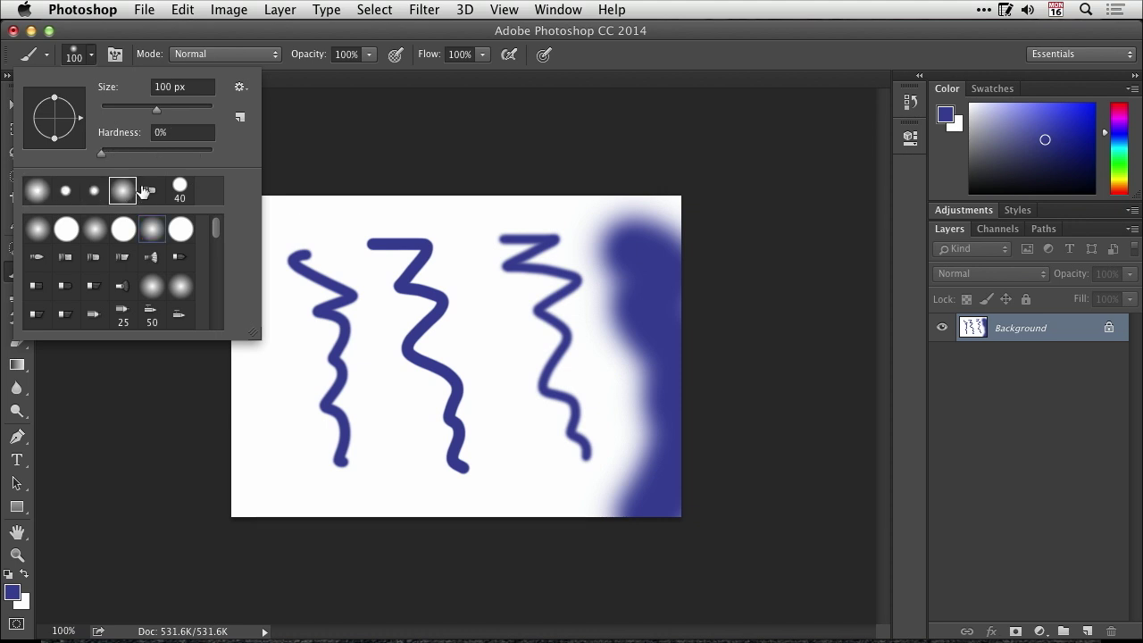
{"action": "left_click", "coordinate": [180, 188]}
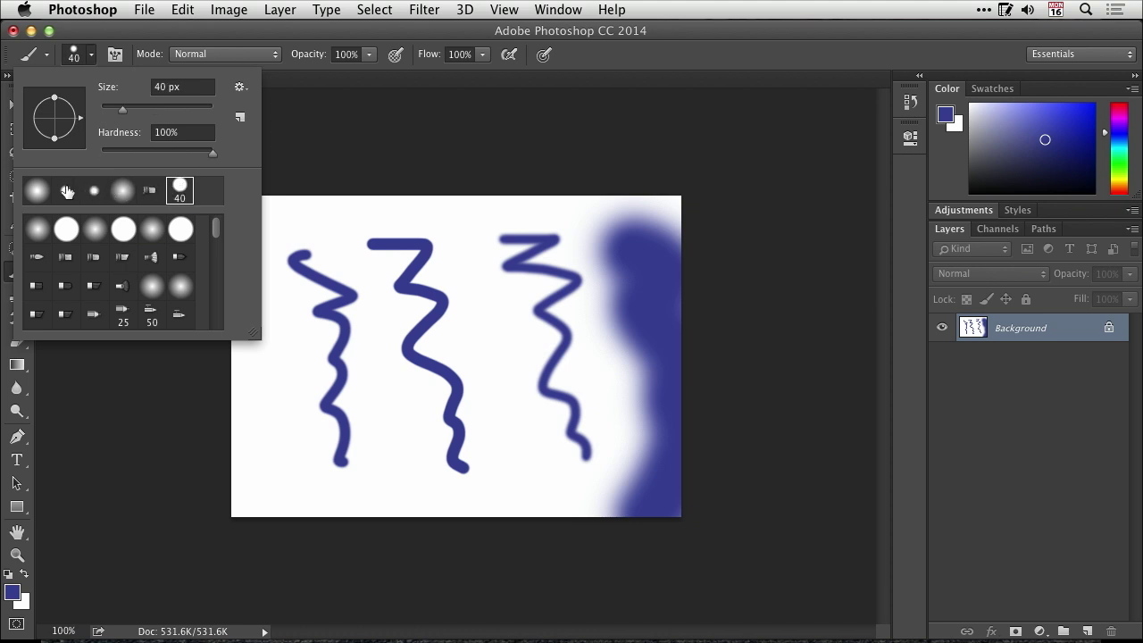
{"action": "left_click", "coordinate": [66, 191]}
{"action": "left_click", "coordinate": [37, 191]}
{"action": "left_click", "coordinate": [116, 189]}
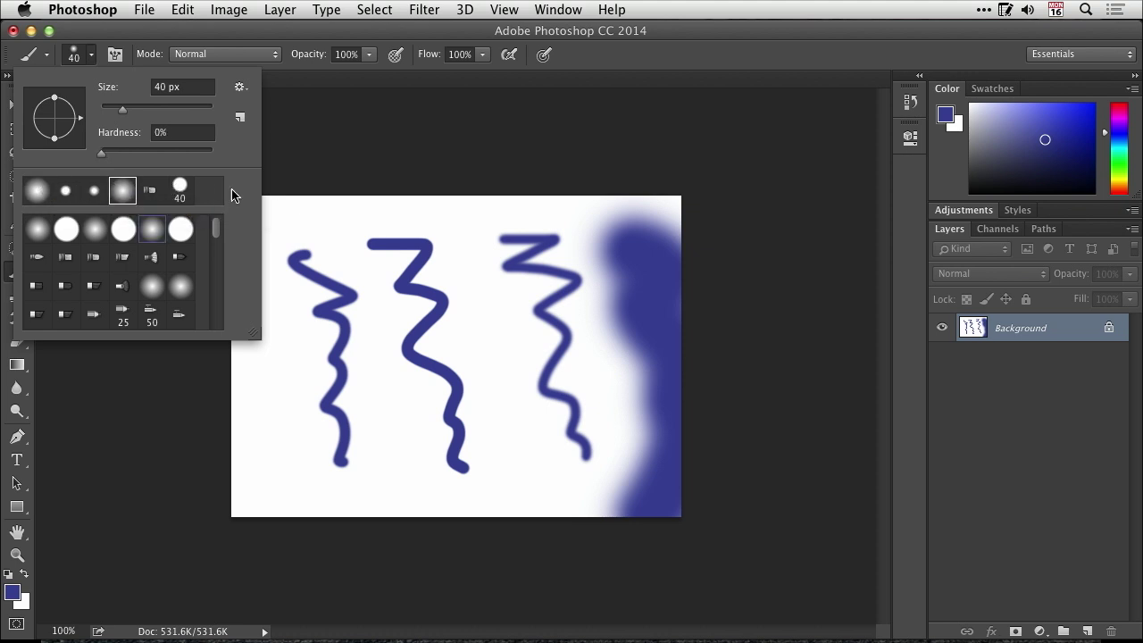
Turn Show Recent Brushes off and back on in the gear menu, then close the Brush Preset picker
{"action": "left_click", "coordinate": [239, 86]}
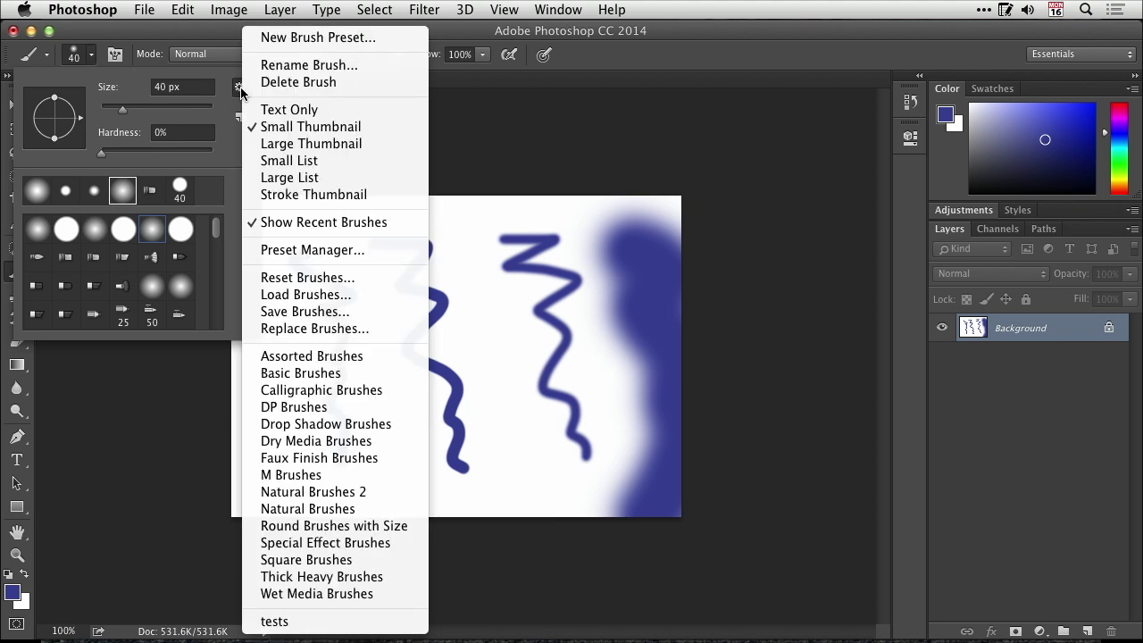
{"action": "left_click", "coordinate": [406, 223]}
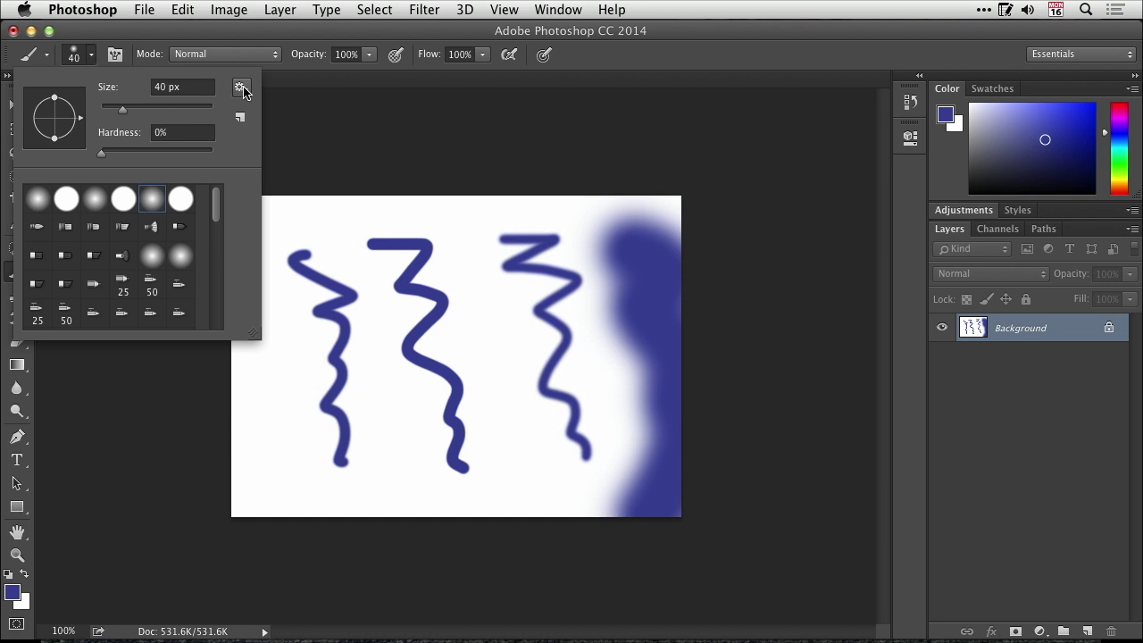
{"action": "left_click", "coordinate": [239, 86]}
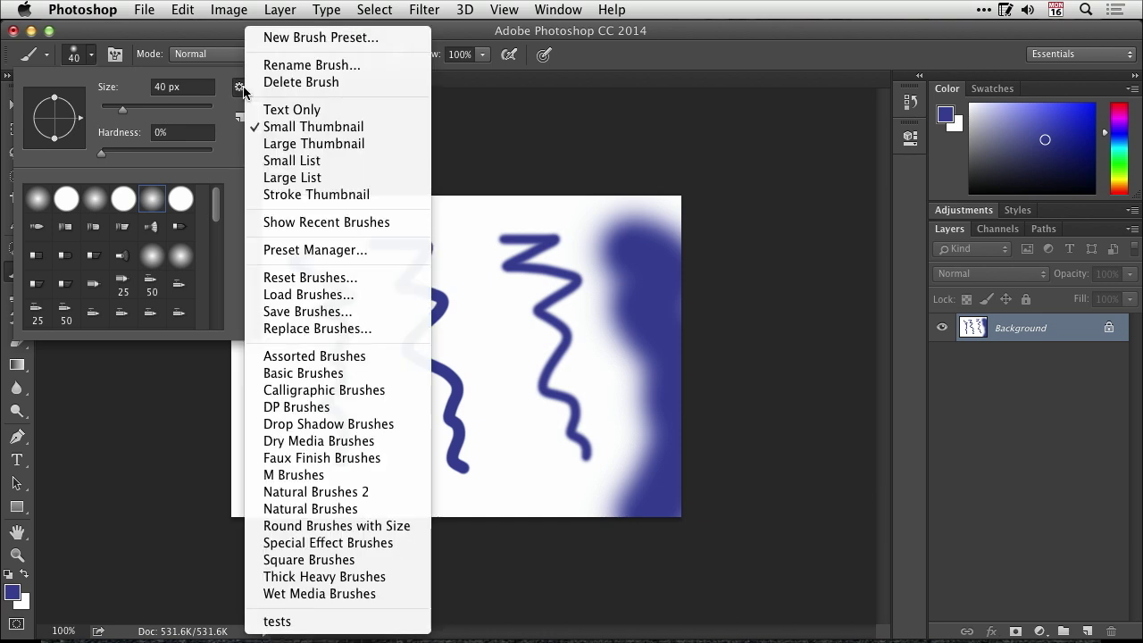
{"action": "left_click", "coordinate": [393, 229]}
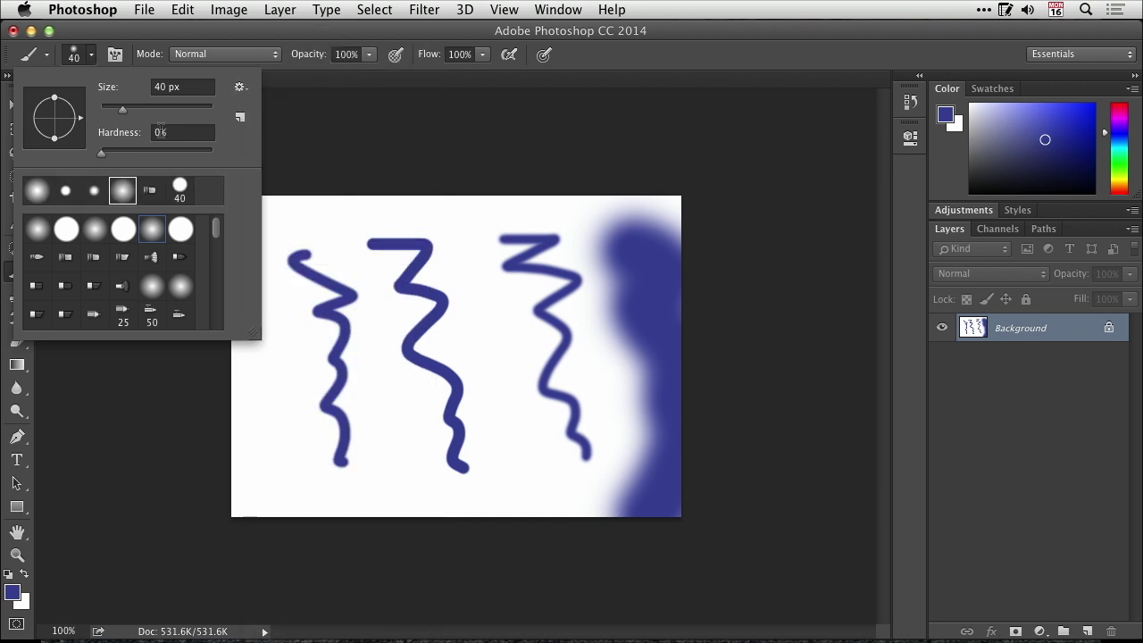
{"action": "left_click", "coordinate": [91, 55]}
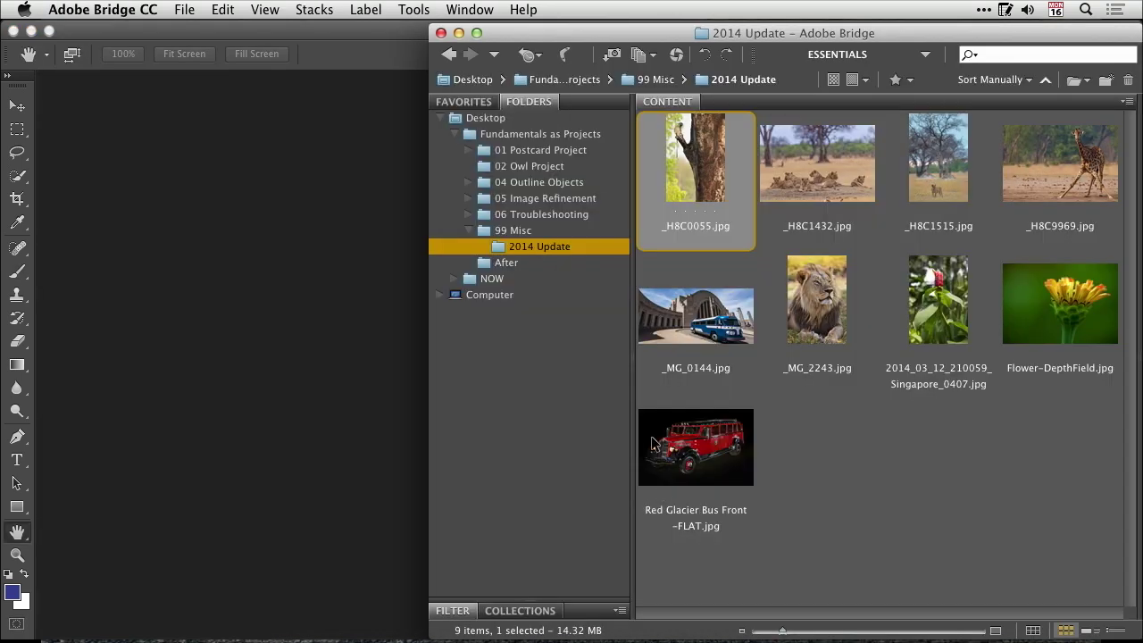
In Bridge, browse to Desktop > Fundamentals as Projects > After and open Postcard.tif
{"action": "left_click", "coordinate": [485, 119]}
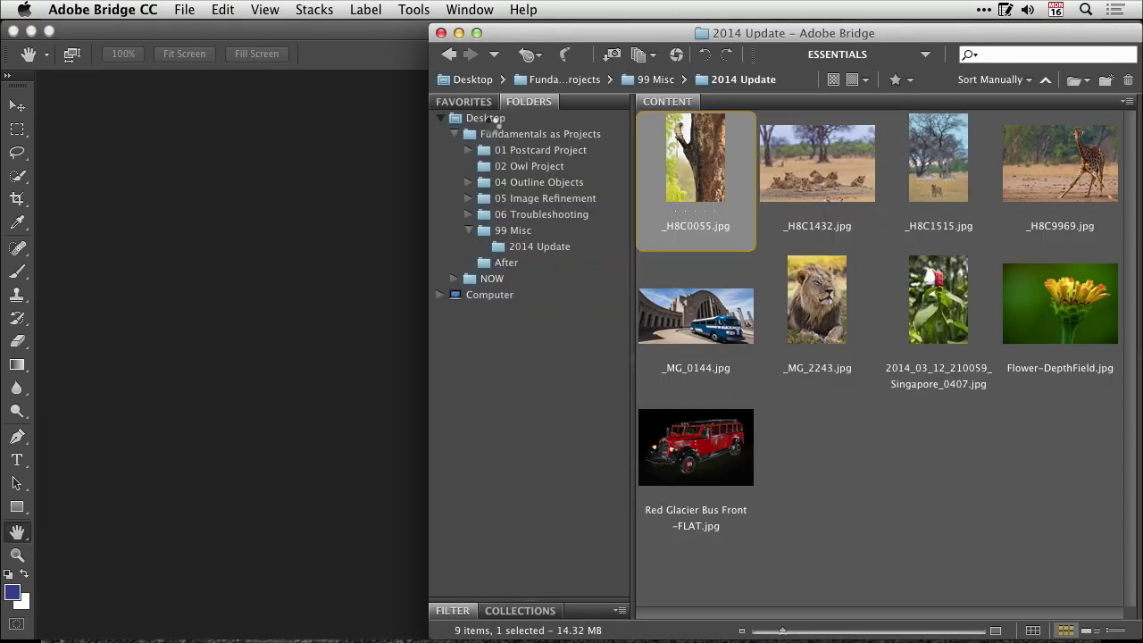
{"action": "left_click", "coordinate": [530, 135]}
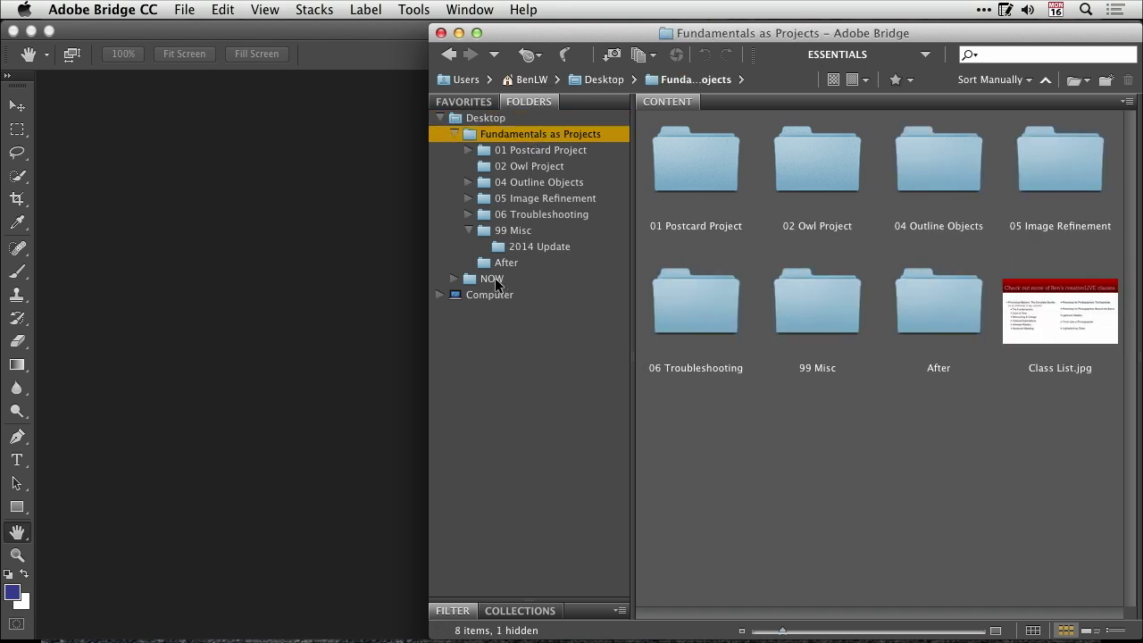
{"action": "left_click", "coordinate": [516, 262]}
{"action": "double_click", "coordinate": [822, 321]}
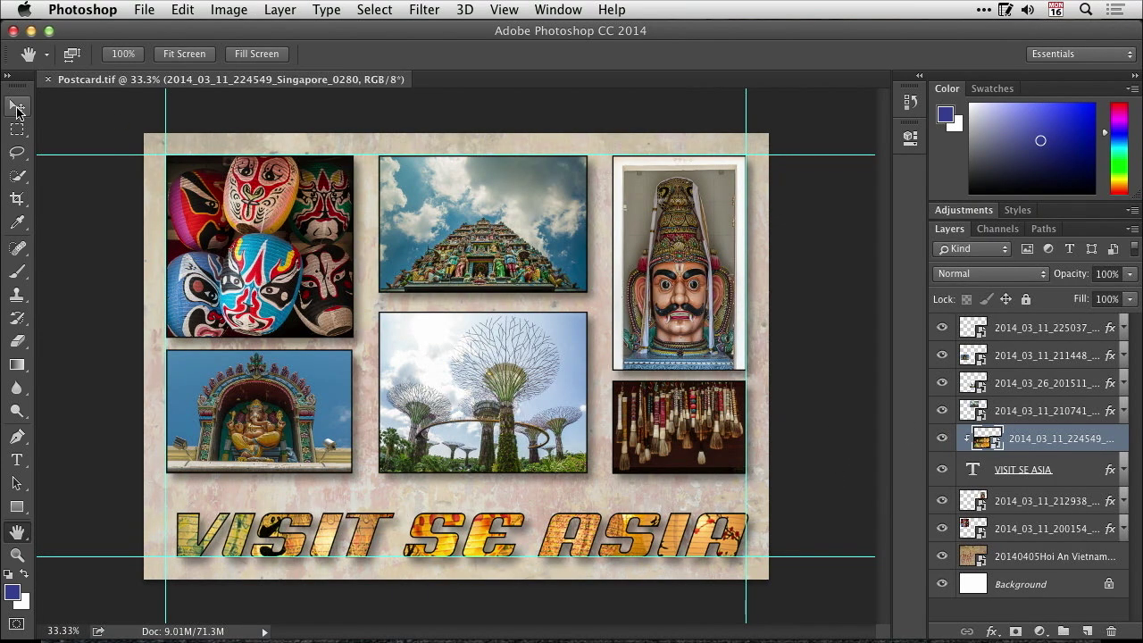
{"action": "left_click", "coordinate": [18, 107]}
{"action": "left_click", "coordinate": [661, 294]}
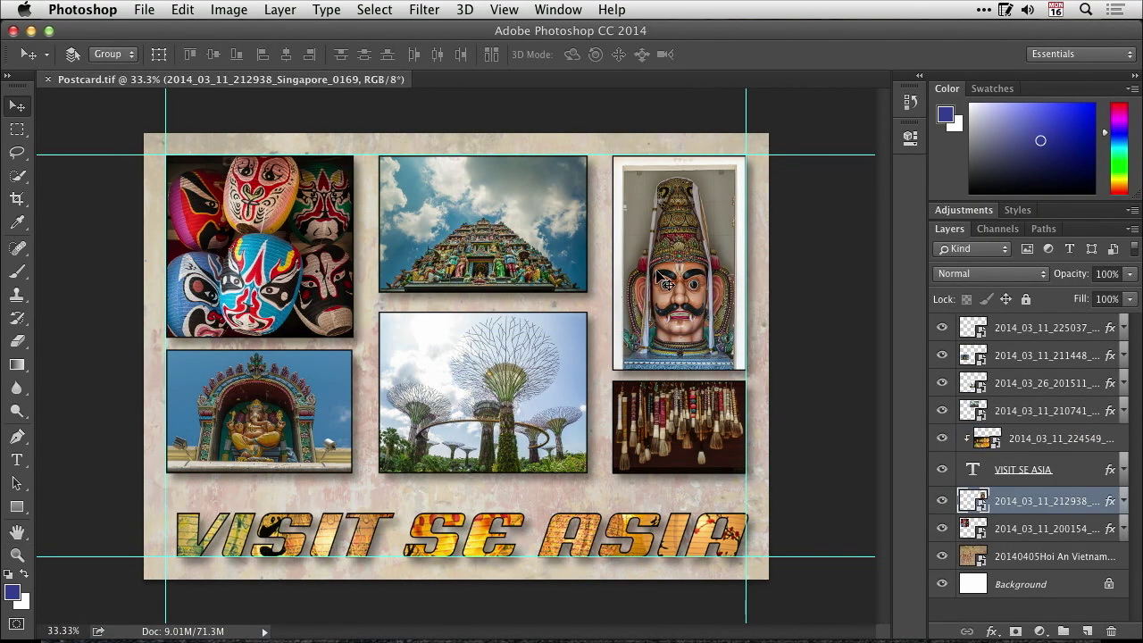
{"action": "mouse_move", "coordinate": [666, 201]}
{"action": "left_mouse_down"}
{"action": "mouse_move", "coordinate": [636, 222]}
{"action": "mouse_move", "coordinate": [668, 208]}
{"action": "mouse_move", "coordinate": [642, 192]}
{"action": "mouse_move", "coordinate": [663, 196]}
{"action": "left_mouse_up"}
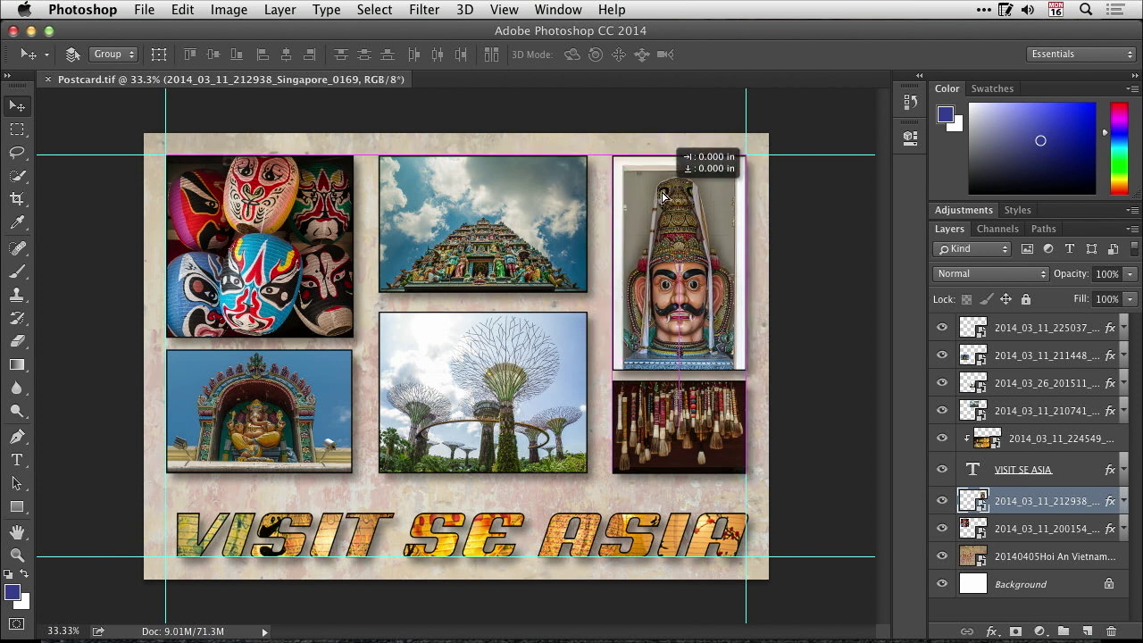
{"action": "left_click_drag", "start_coordinate": [663, 195], "coordinate": [663, 195]}
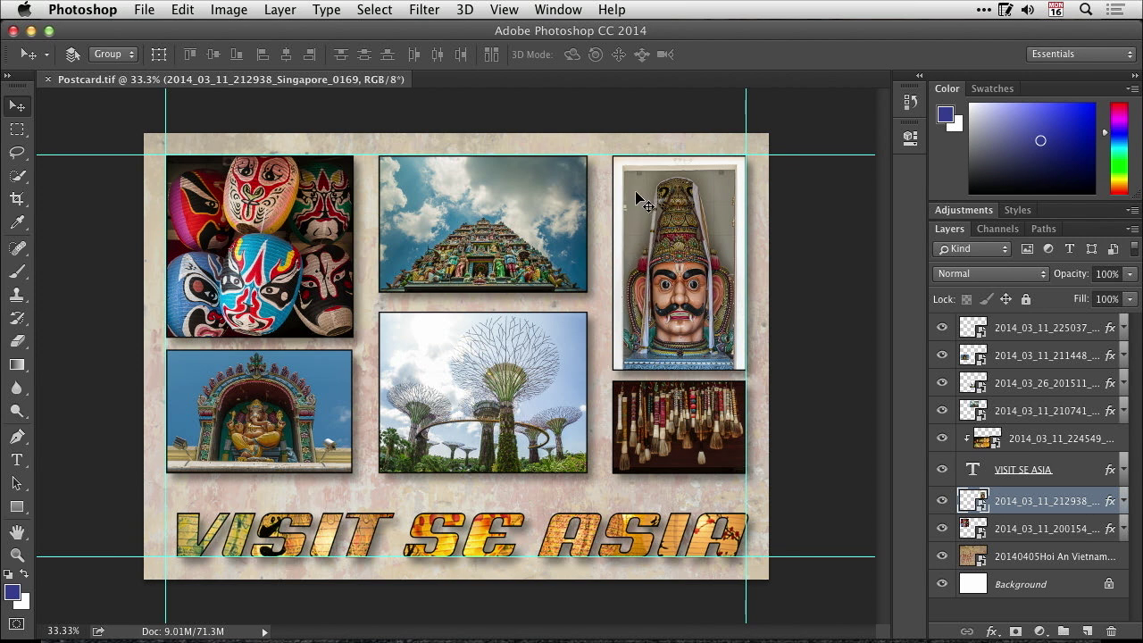
{"action": "key", "text": "super"}
Select the masks photo layer, hide every layer above it, and hide the guides
{"action": "left_click", "coordinate": [1013, 529]}
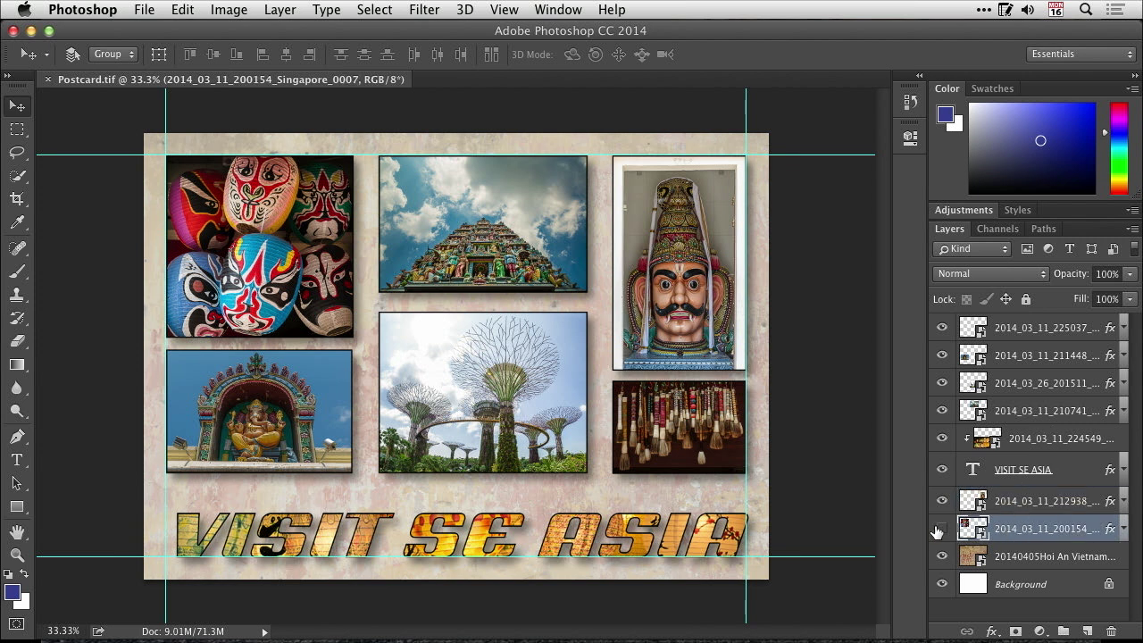
{"action": "left_click", "coordinate": [941, 528]}
{"action": "left_click", "coordinate": [940, 529]}
{"action": "left_click", "coordinate": [941, 529]}
{"action": "left_click", "coordinate": [941, 529]}
{"action": "left_click_drag", "start_coordinate": [945, 506], "coordinate": [949, 329]}
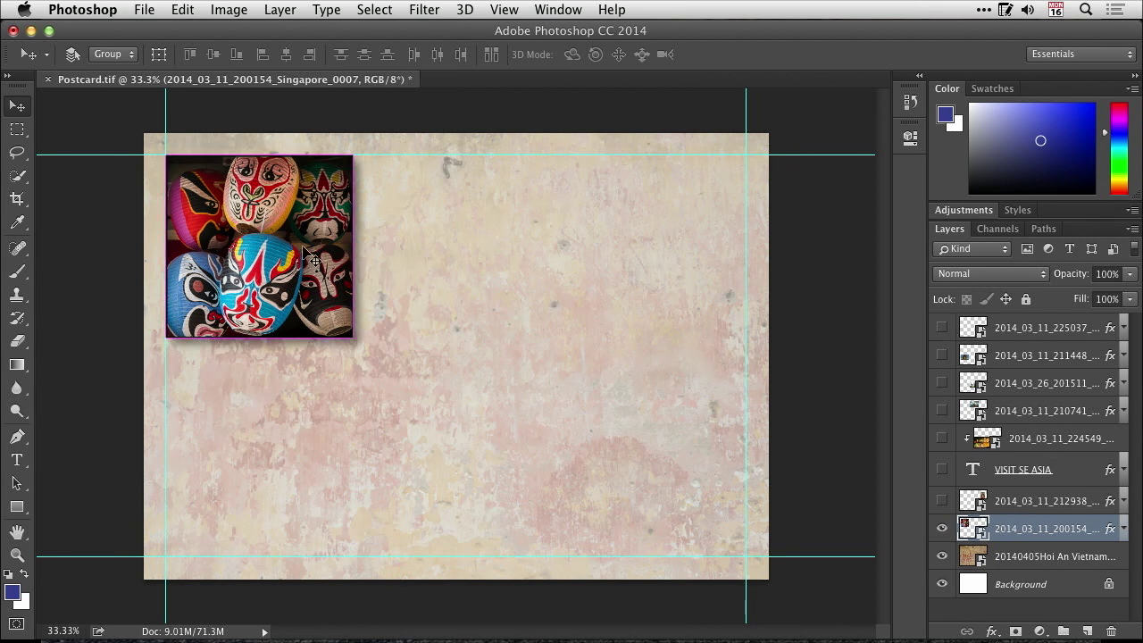
{"action": "key", "text": "super+h"}
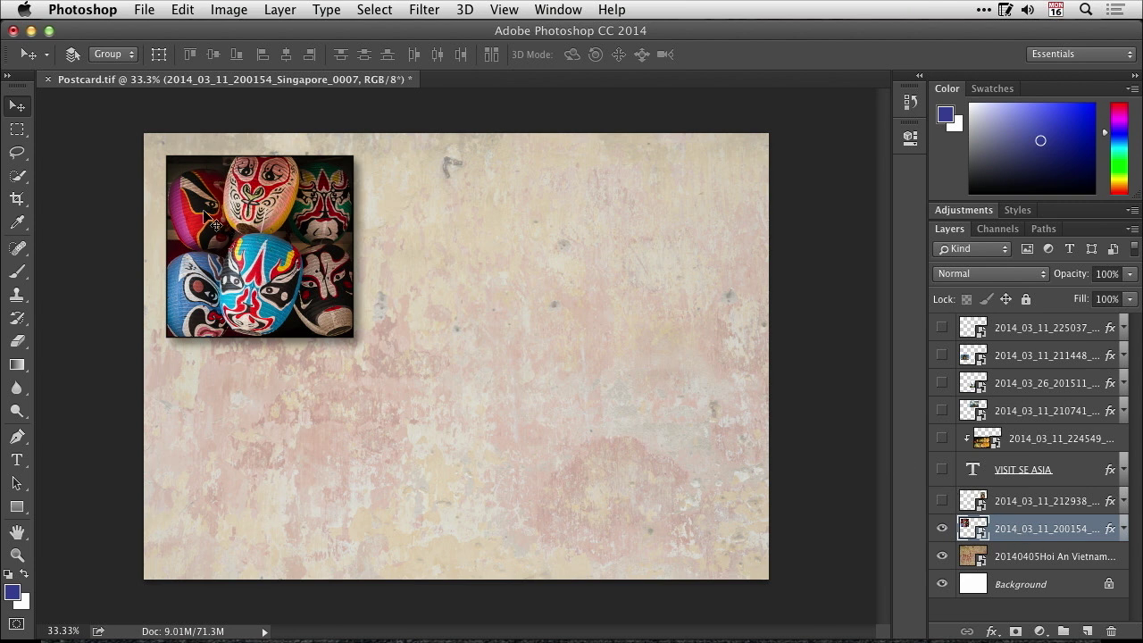
Alt-drag copies of the masks photo to the right, then close Postcard.tif with Cmd+W
{"action": "left_click_drag", "start_coordinate": [213, 216], "coordinate": [212, 214]}
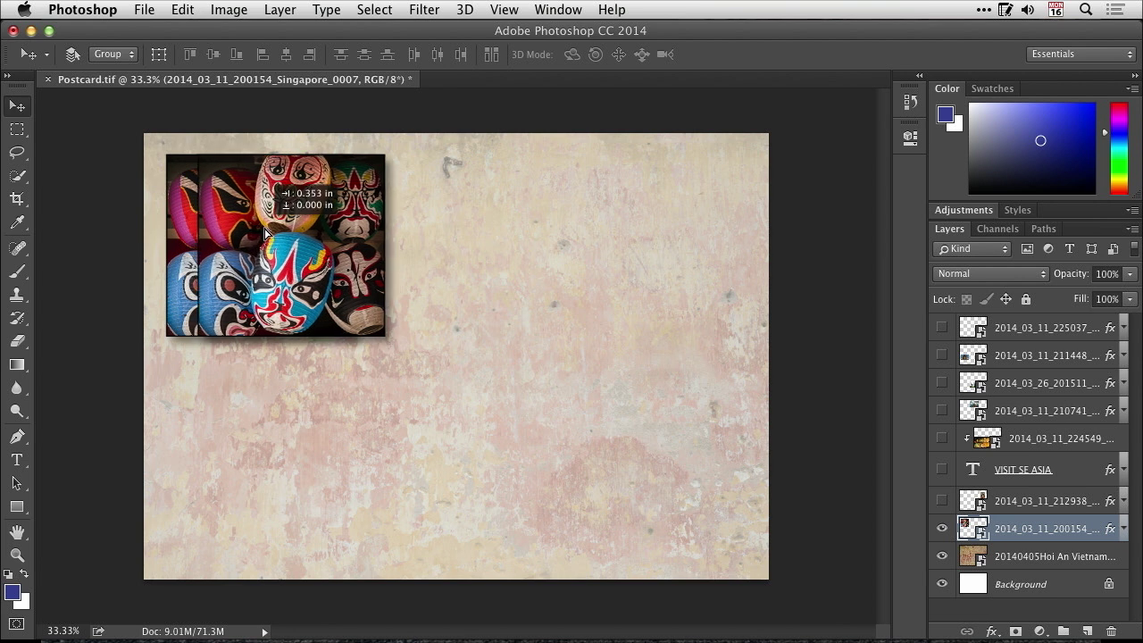
{"action": "left_click_drag", "start_coordinate": [265, 234], "coordinate": [643, 230]}
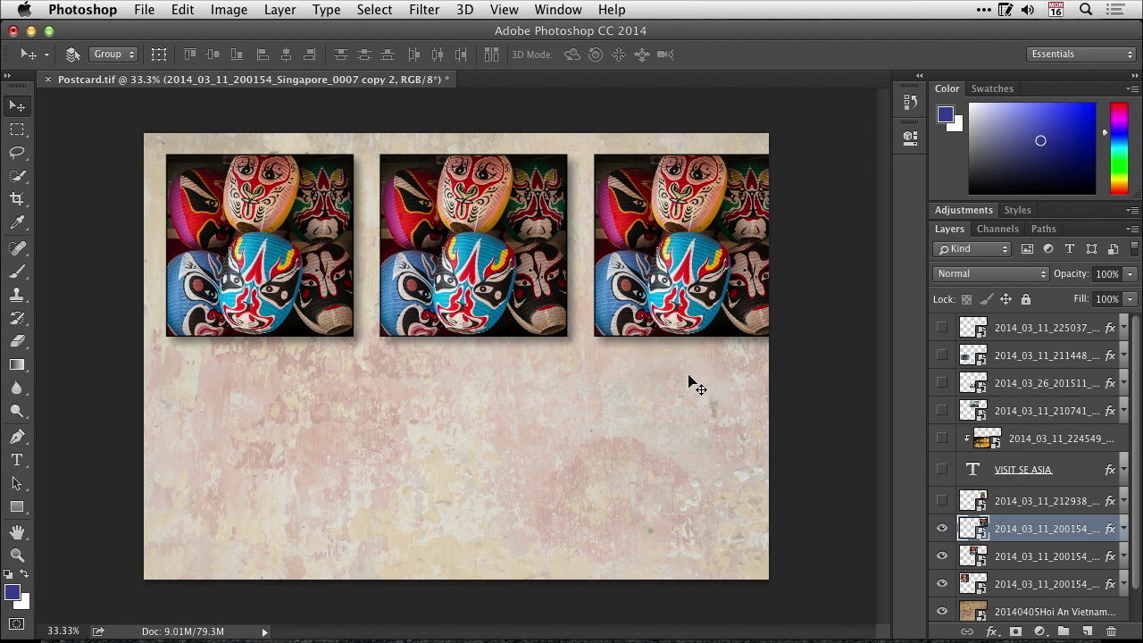
{"action": "key", "text": "super+w"}
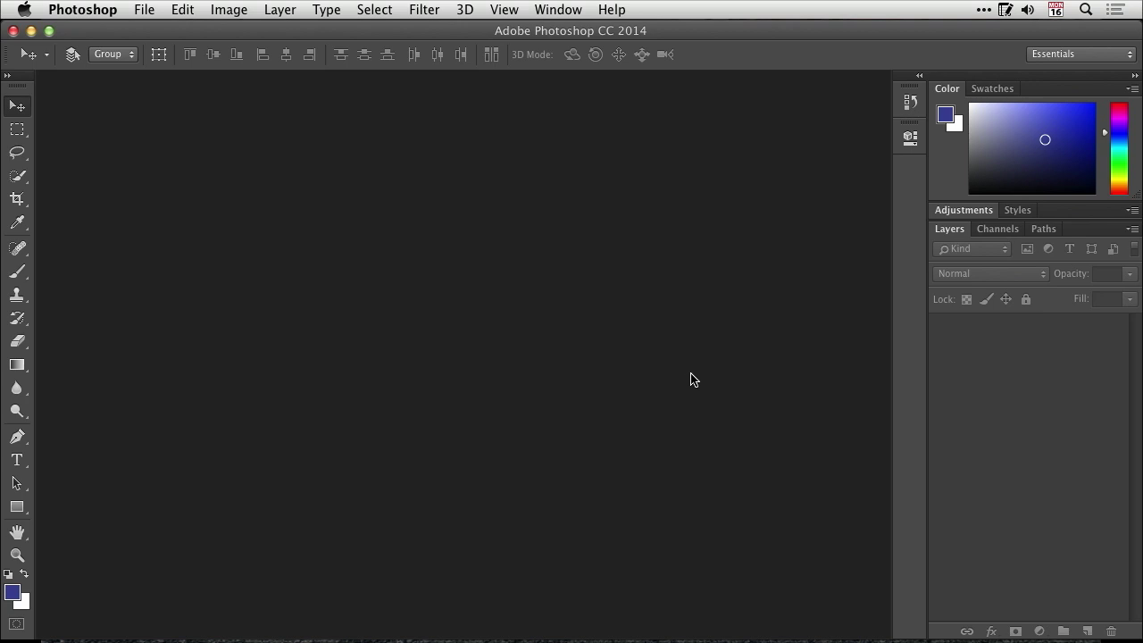
Bring up Bridge with Cmd+Opt+O, go to the 2014 Update folder, and open _H8C0055.jpg
{"action": "key", "text": "super+alt+o"}
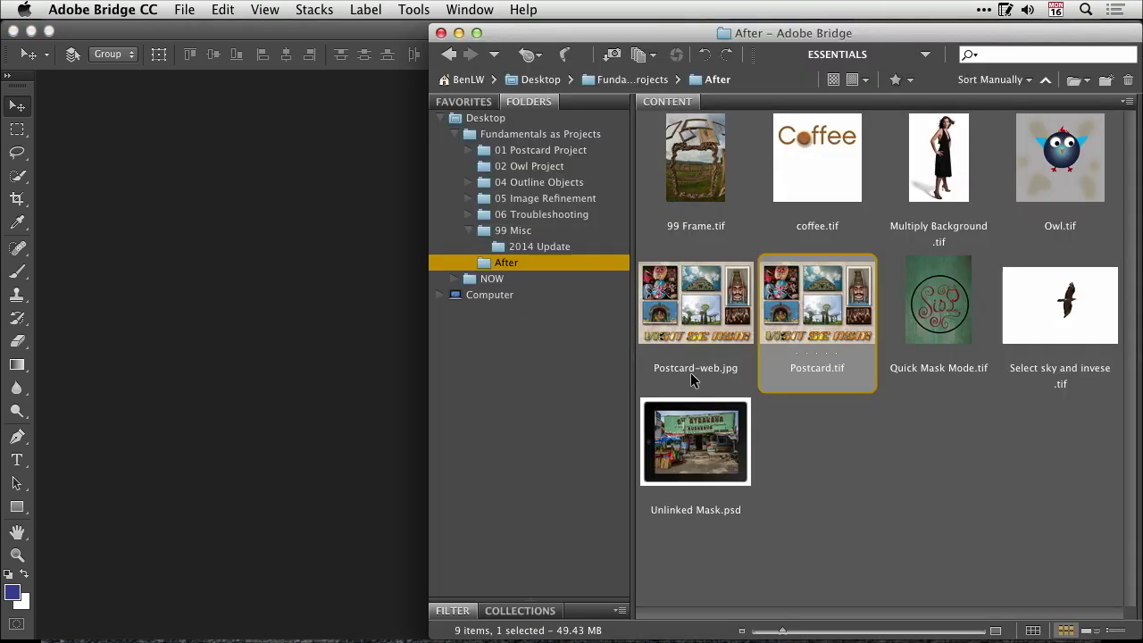
{"action": "left_click", "coordinate": [522, 245]}
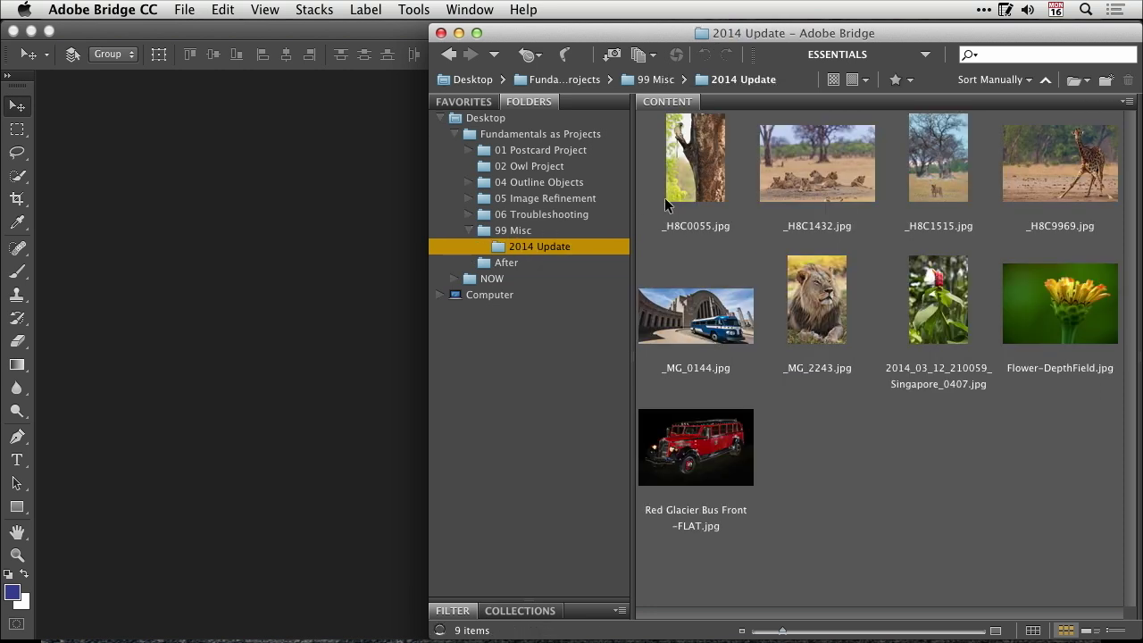
{"action": "left_click", "coordinate": [687, 159]}
{"action": "double_click", "coordinate": [688, 159]}
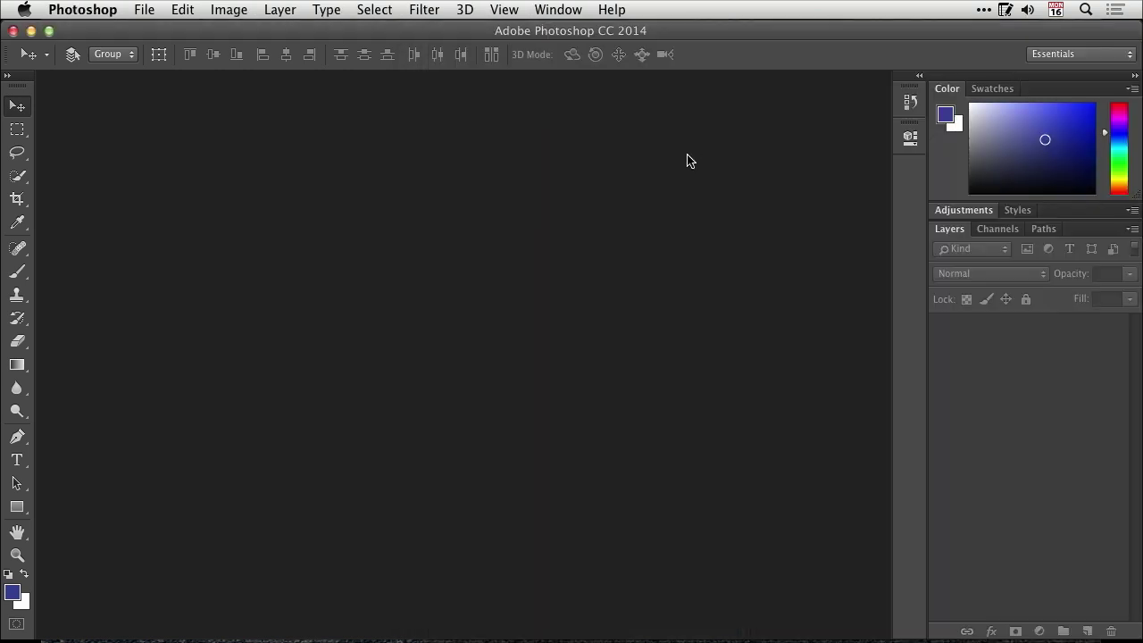
{"action": "key", "text": "super+0"}
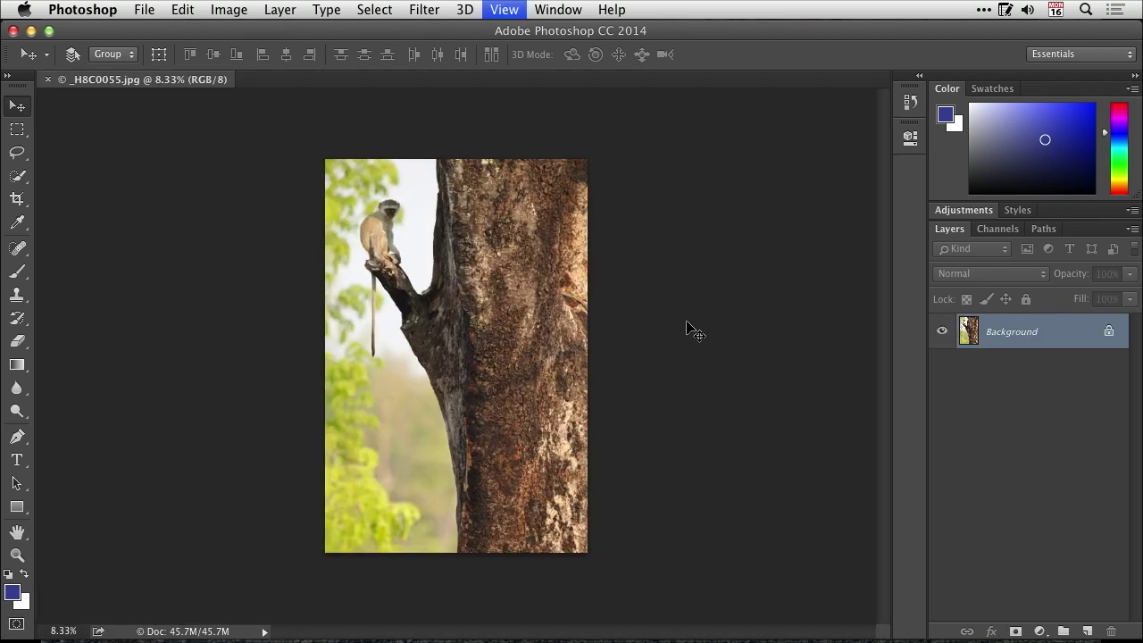
{"action": "key", "text": "super+equal"}
{"action": "key", "text": "super+equal"}
{"action": "key", "text": "super+equal"}
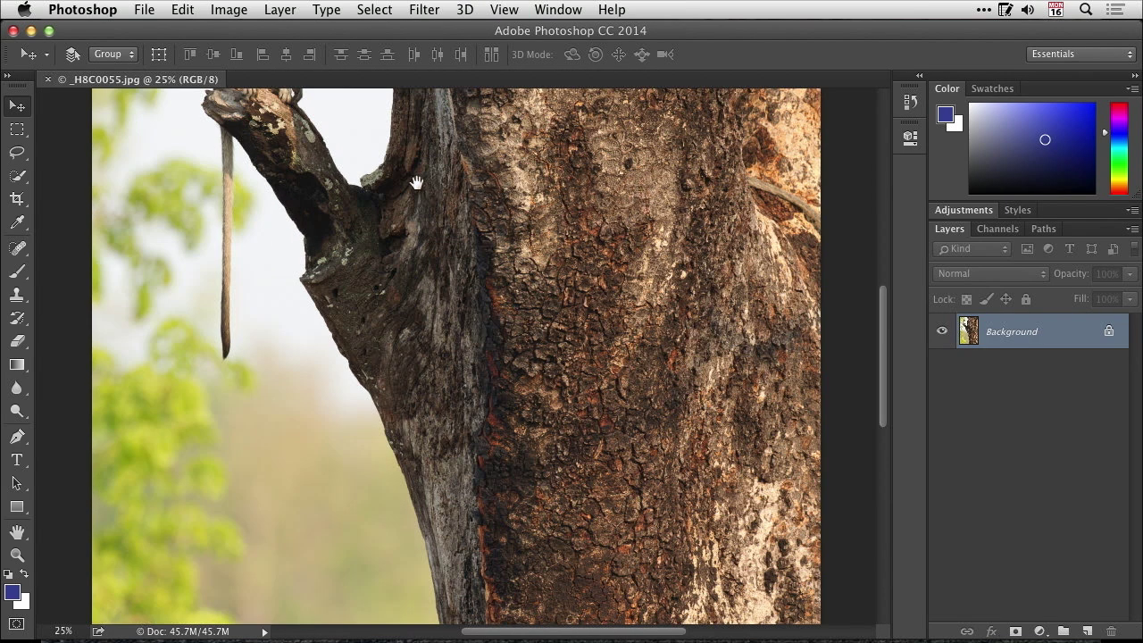
{"action": "left_click_drag", "start_coordinate": [381, 172], "coordinate": [505, 348]}
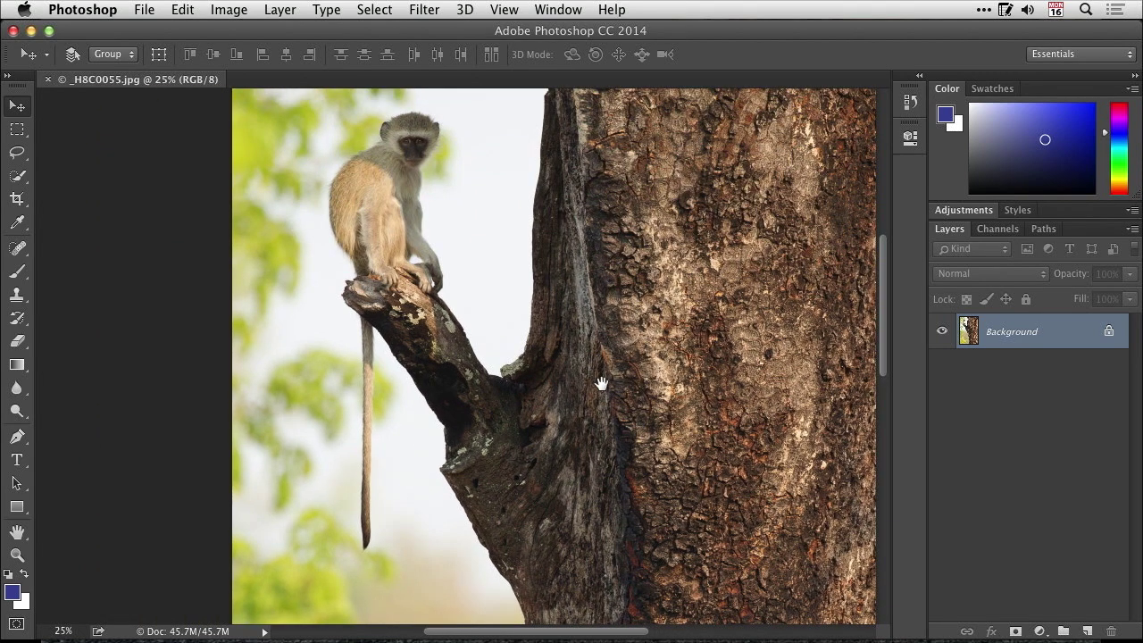
{"action": "left_click_drag", "start_coordinate": [436, 413], "coordinate": [560, 108]}
{"action": "left_click_drag", "start_coordinate": [604, 480], "coordinate": [518, 134]}
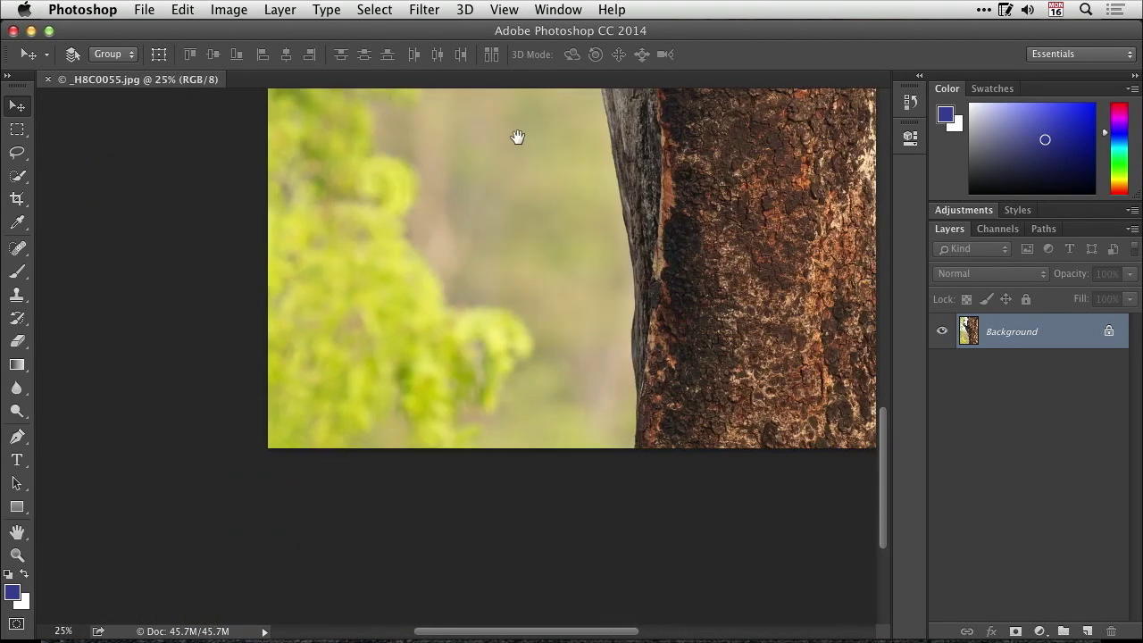
{"action": "left_click_drag", "start_coordinate": [641, 190], "coordinate": [638, 452]}
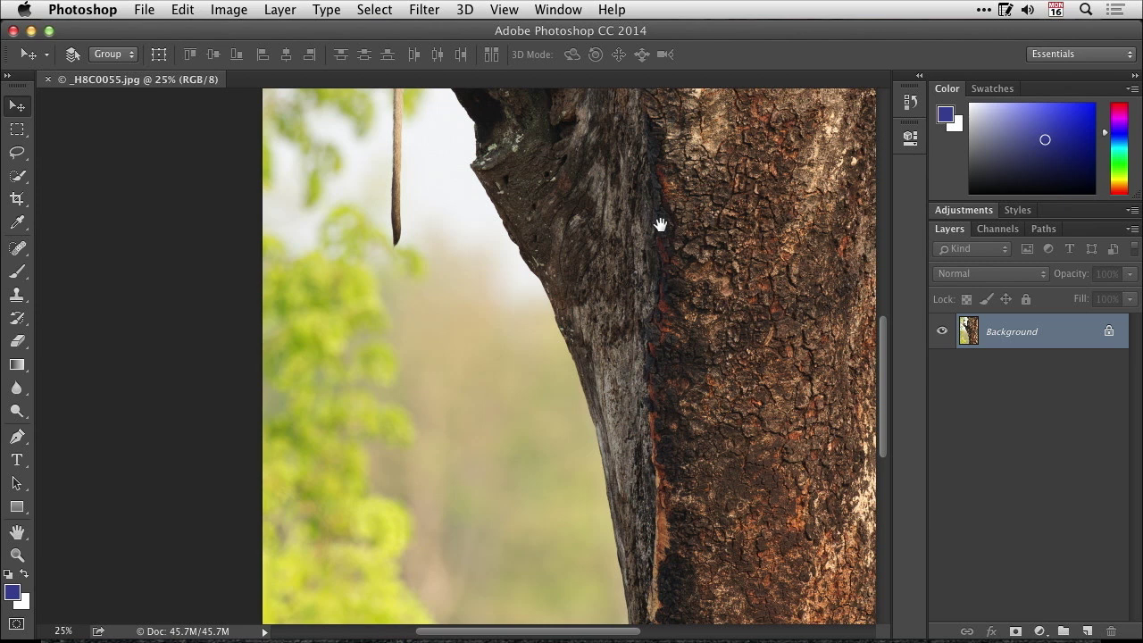
{"action": "left_click_drag", "start_coordinate": [658, 223], "coordinate": [661, 474]}
{"action": "left_click_drag", "start_coordinate": [685, 278], "coordinate": [682, 365]}
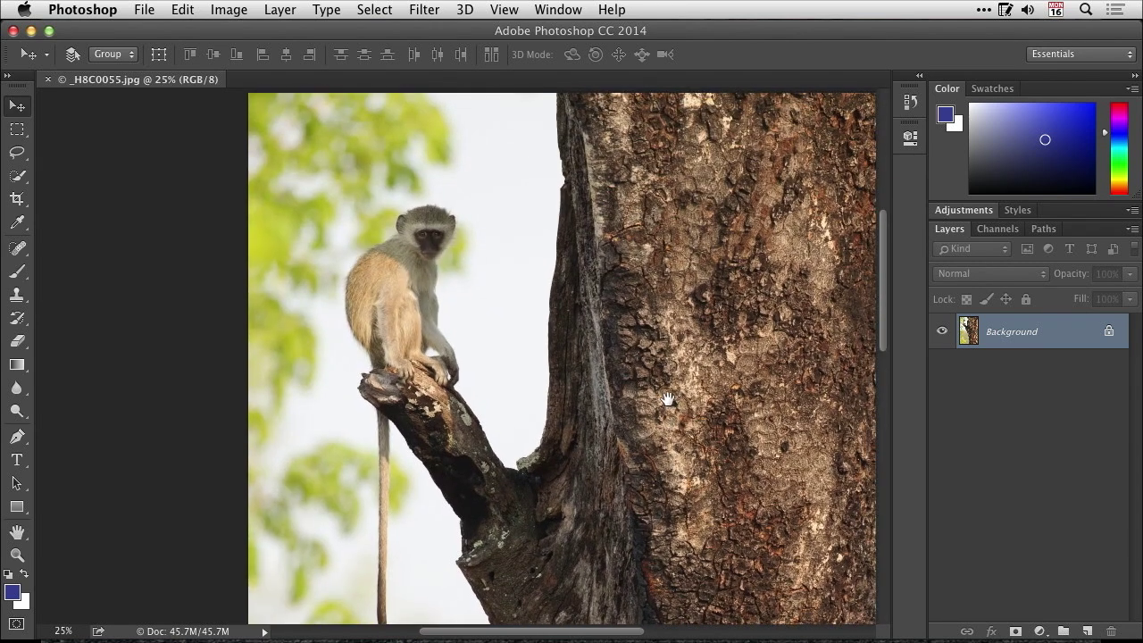
{"action": "key", "text": "super+minus"}
{"action": "key", "text": "super+minus"}
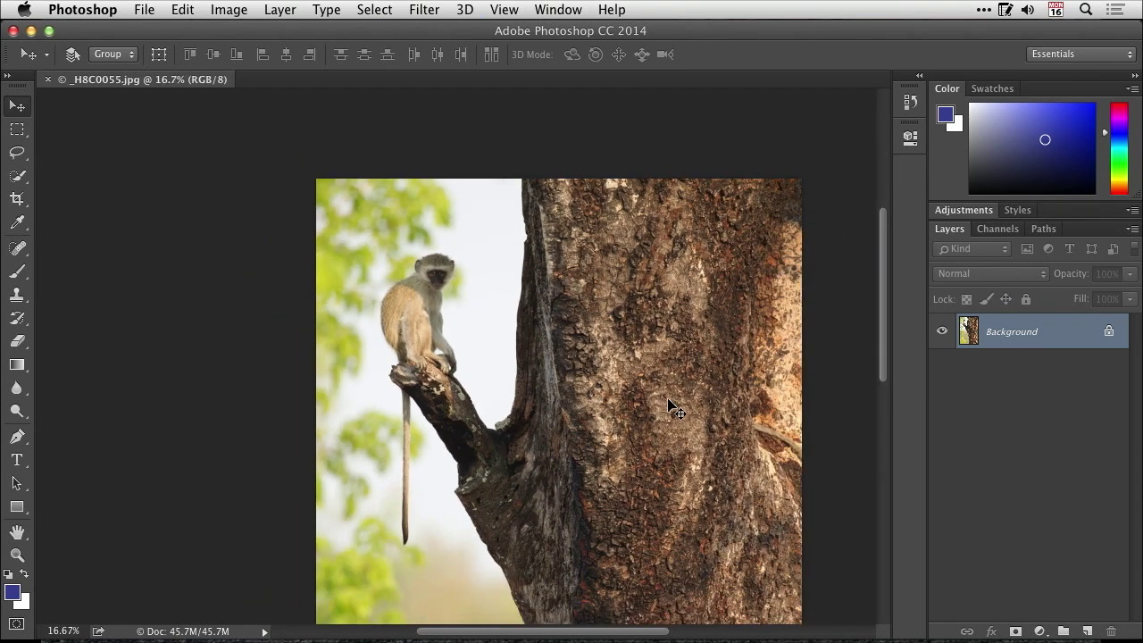
{"action": "key", "text": "super+0"}
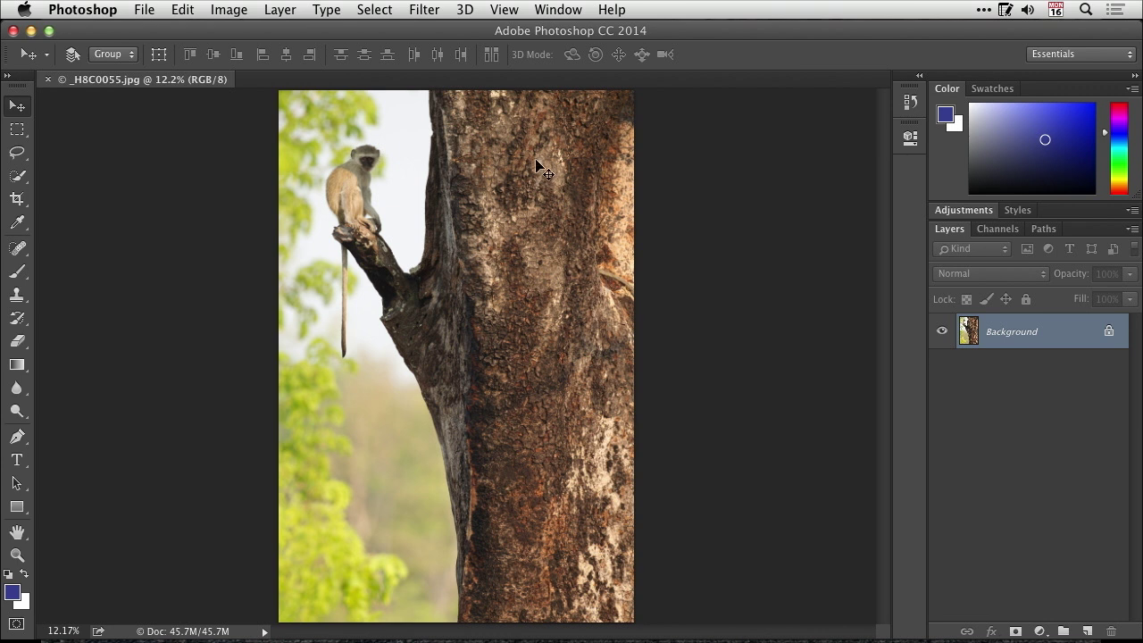
Use Select > Focus Area at 3.50 in-focus range, preview in Overlay and On White, and output a selection
{"action": "left_click", "coordinate": [373, 9]}
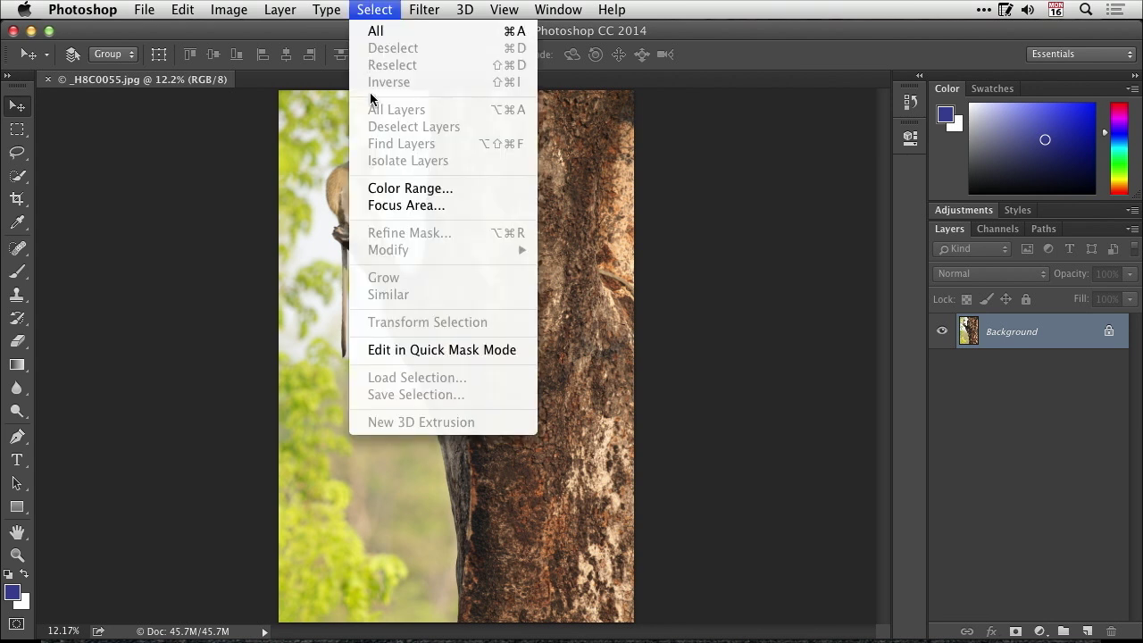
{"action": "left_click", "coordinate": [365, 204]}
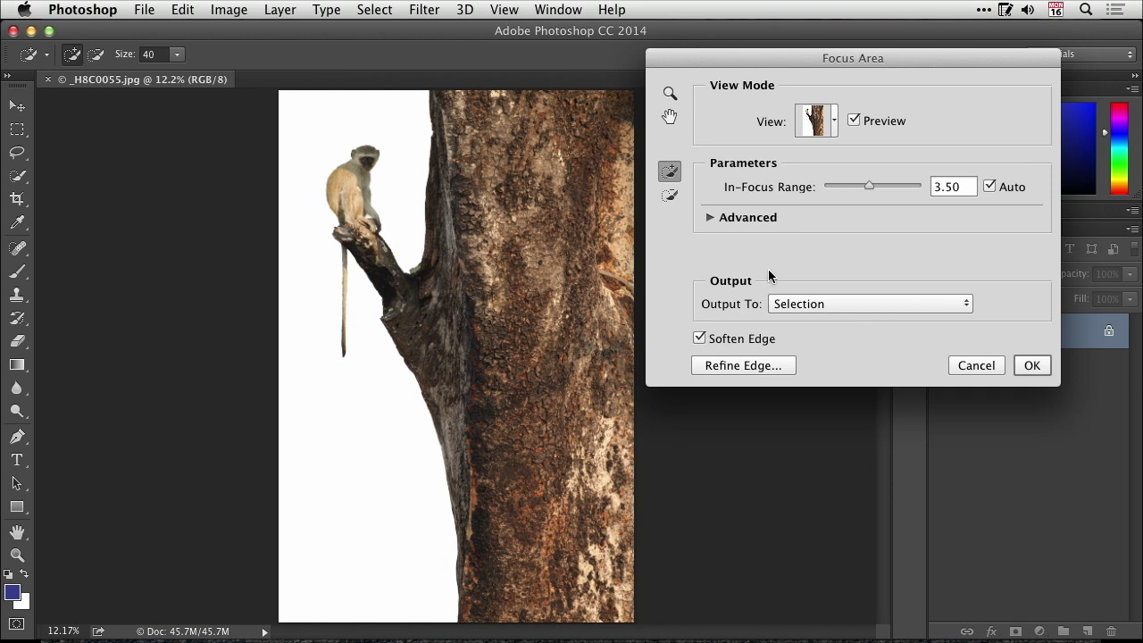
{"action": "left_click", "coordinate": [669, 198]}
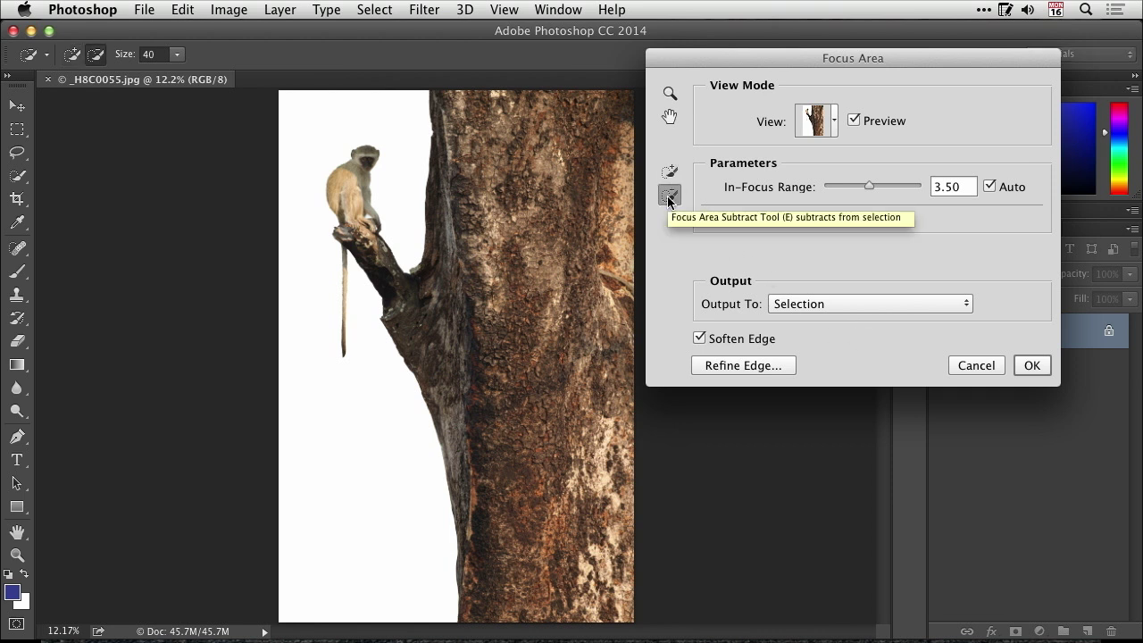
{"action": "left_click", "coordinate": [669, 177]}
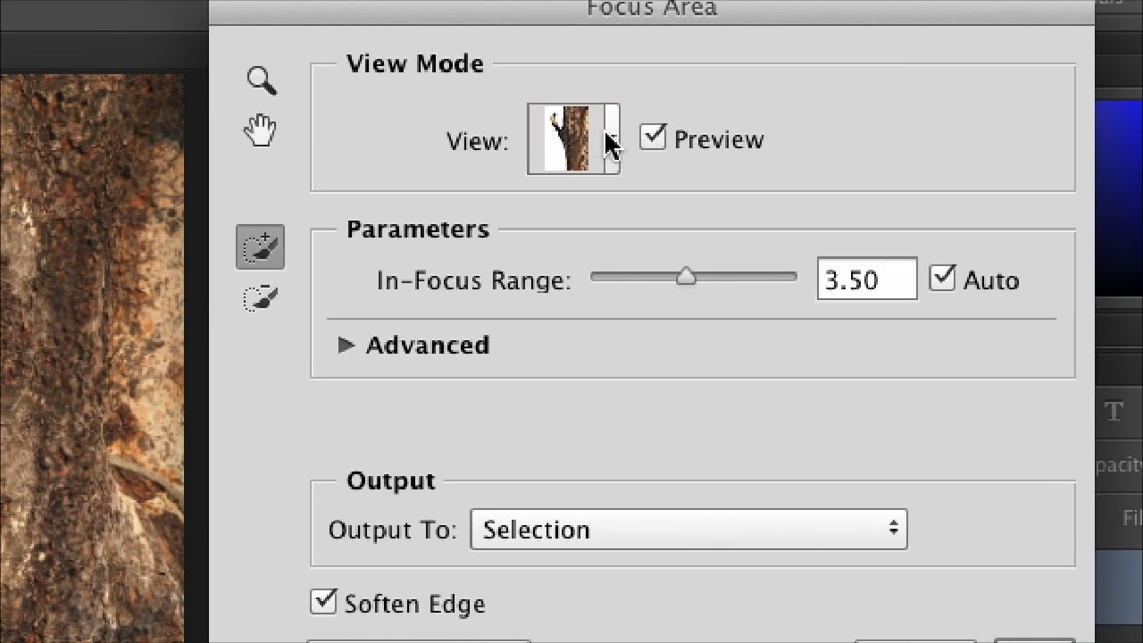
{"action": "left_click", "coordinate": [613, 144]}
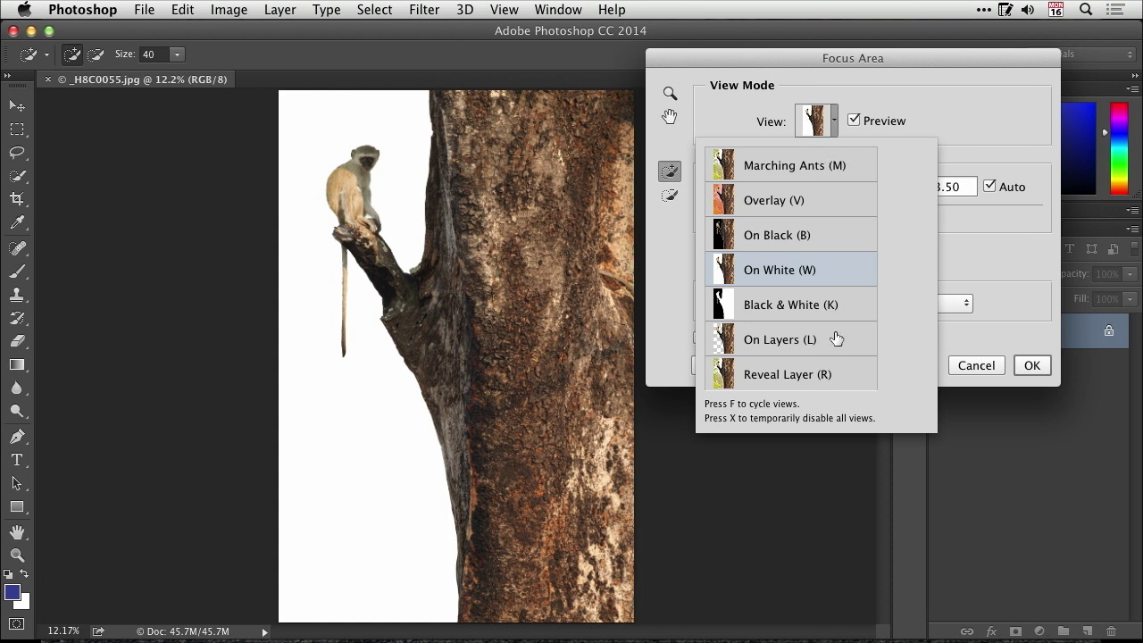
{"action": "left_click", "coordinate": [753, 209]}
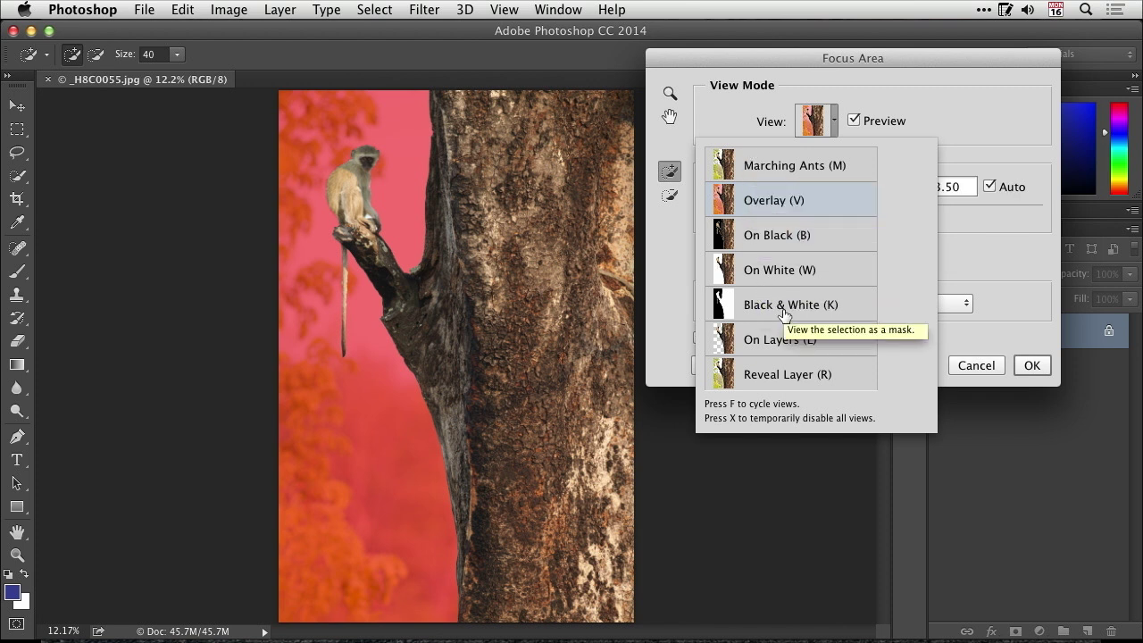
{"action": "left_click", "coordinate": [767, 268]}
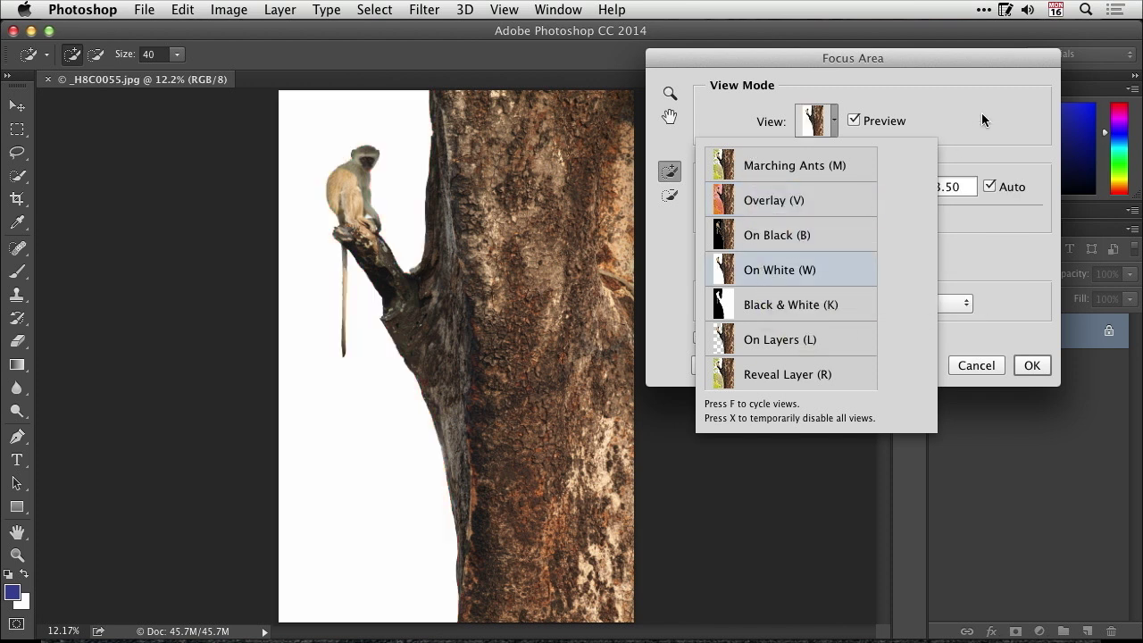
{"action": "left_click", "coordinate": [982, 120]}
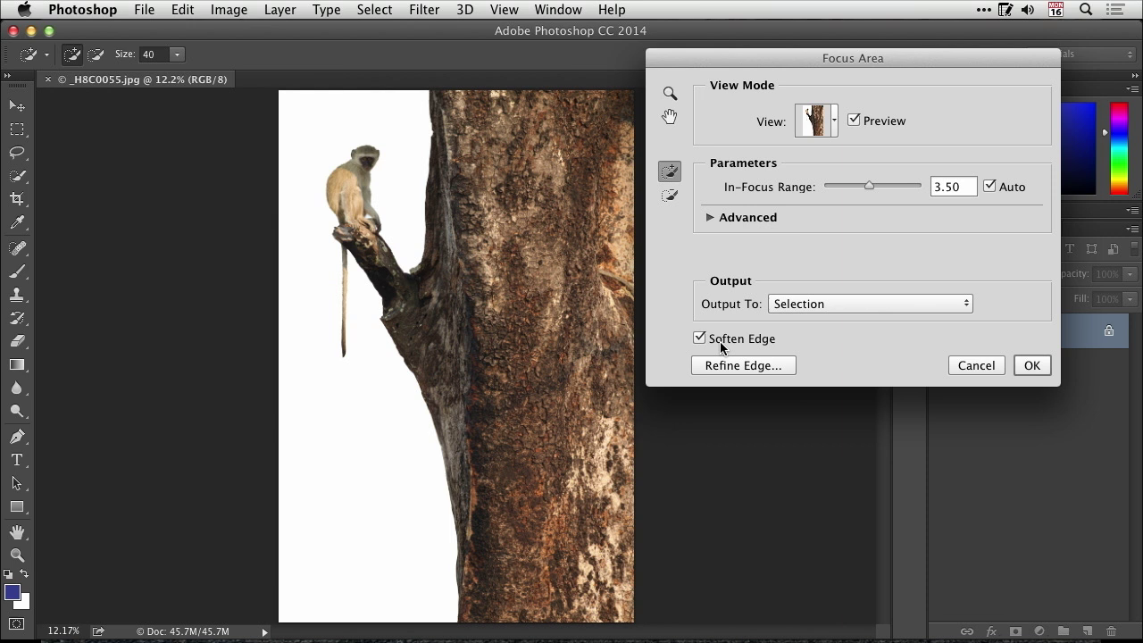
{"action": "left_click", "coordinate": [1030, 368]}
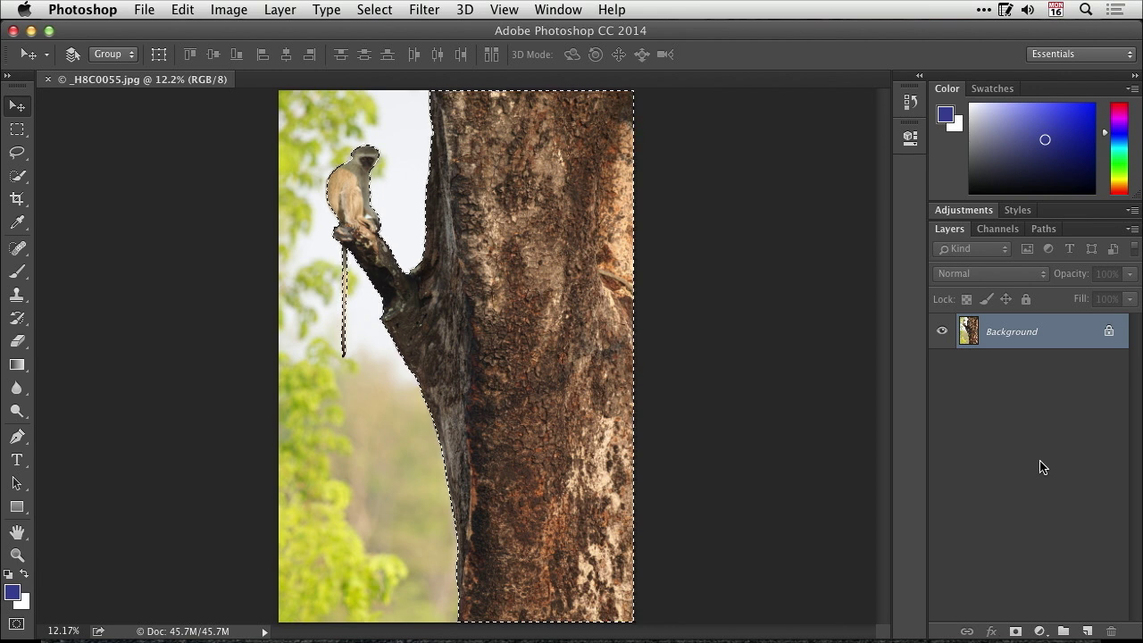
Invert the selection to the background and add a Hue/Saturation layer at Saturation -42, Lightness -7
{"action": "left_click", "coordinate": [376, 9]}
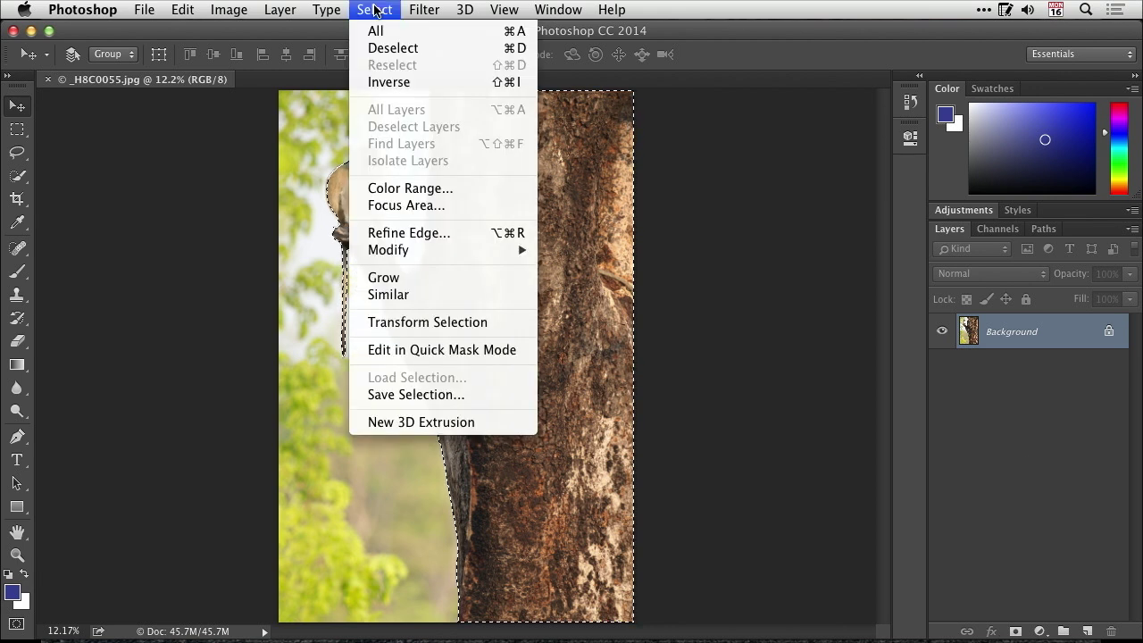
{"action": "left_click", "coordinate": [413, 82]}
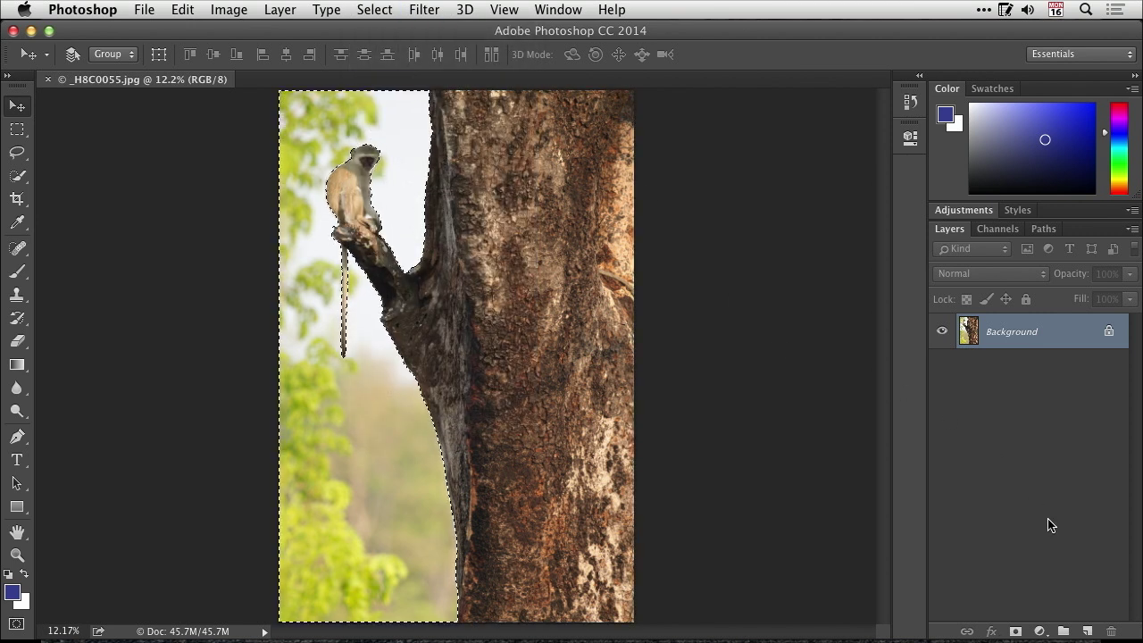
{"action": "left_click", "coordinate": [1040, 632]}
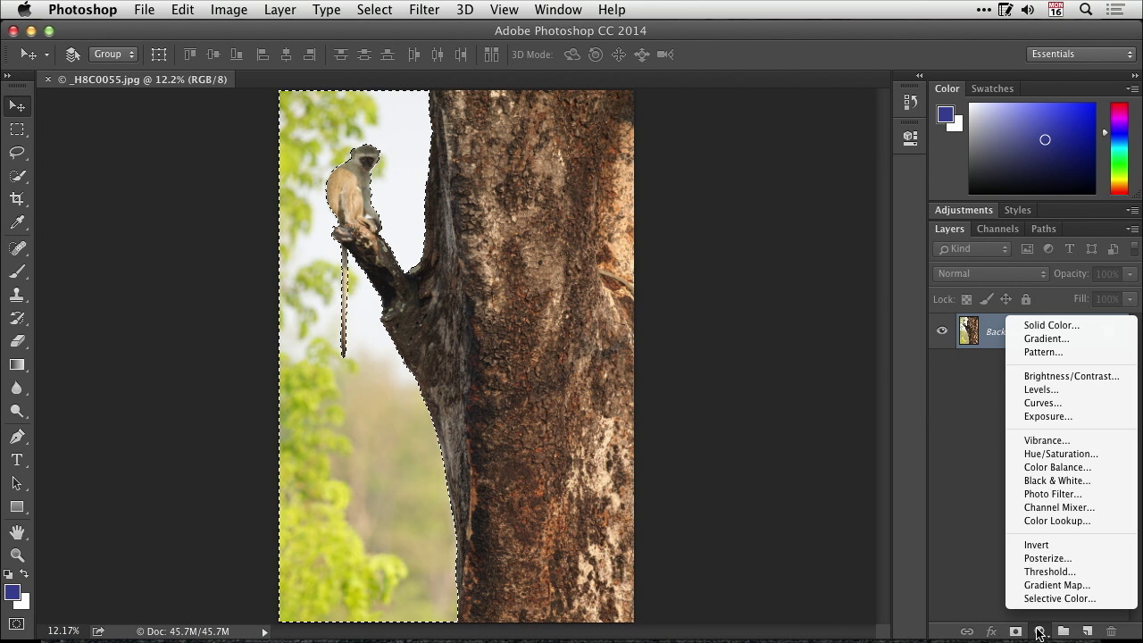
{"action": "left_click", "coordinate": [1089, 454]}
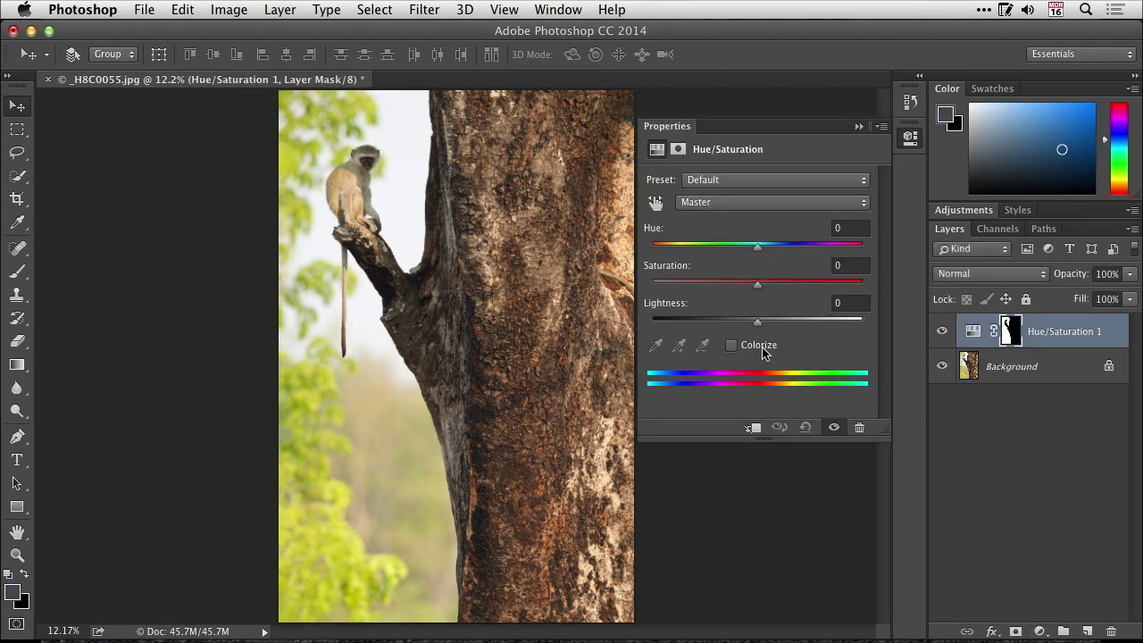
{"action": "left_click_drag", "start_coordinate": [758, 286], "coordinate": [715, 288]}
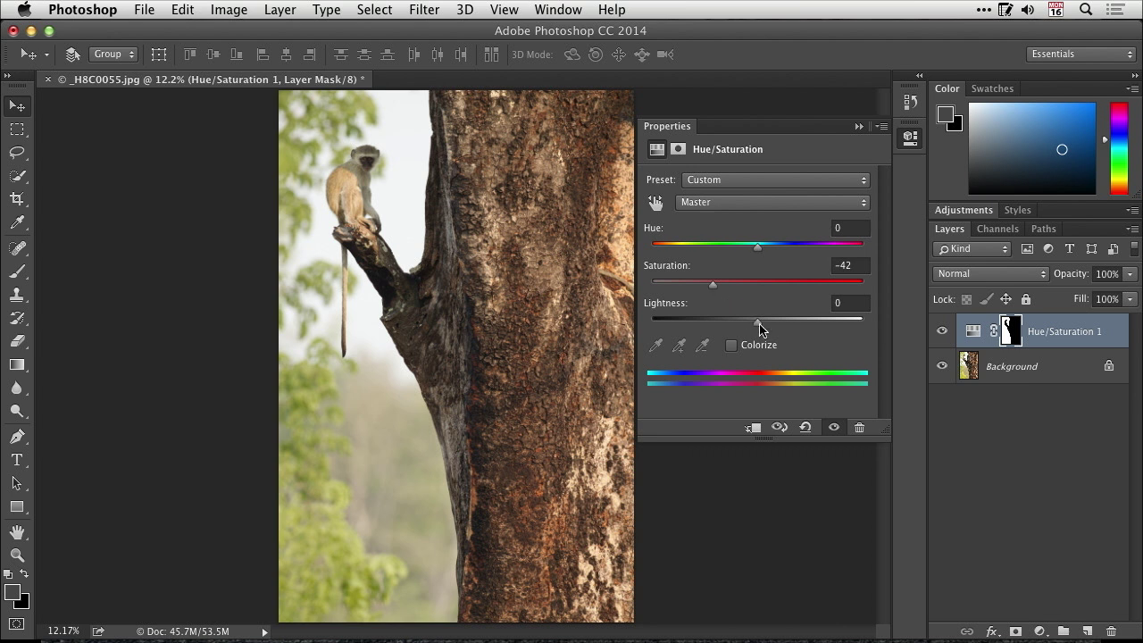
{"action": "left_click_drag", "start_coordinate": [759, 330], "coordinate": [751, 331]}
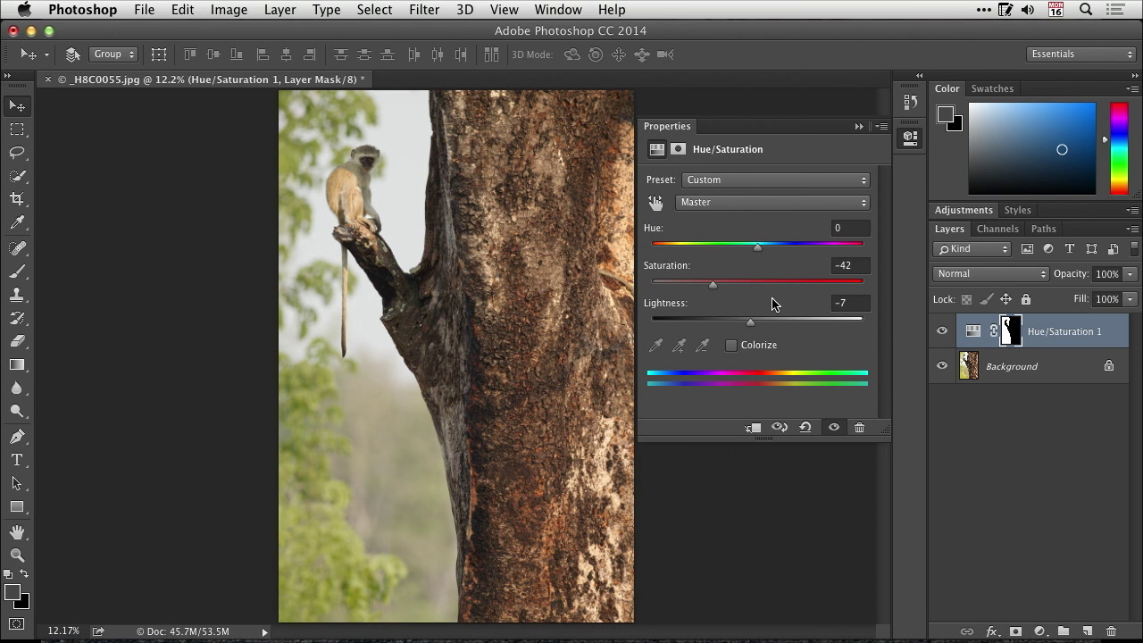
Toggle the Hue/Saturation layer's visibility to compare before and after, then collapse Properties
{"action": "left_click", "coordinate": [835, 428]}
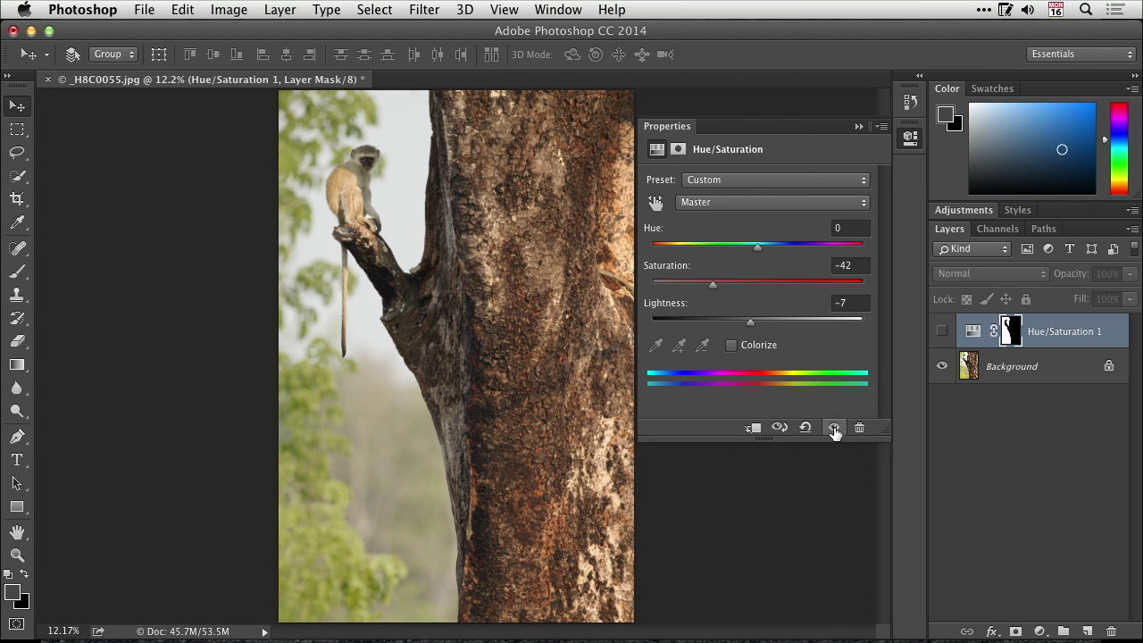
{"action": "left_click", "coordinate": [834, 428]}
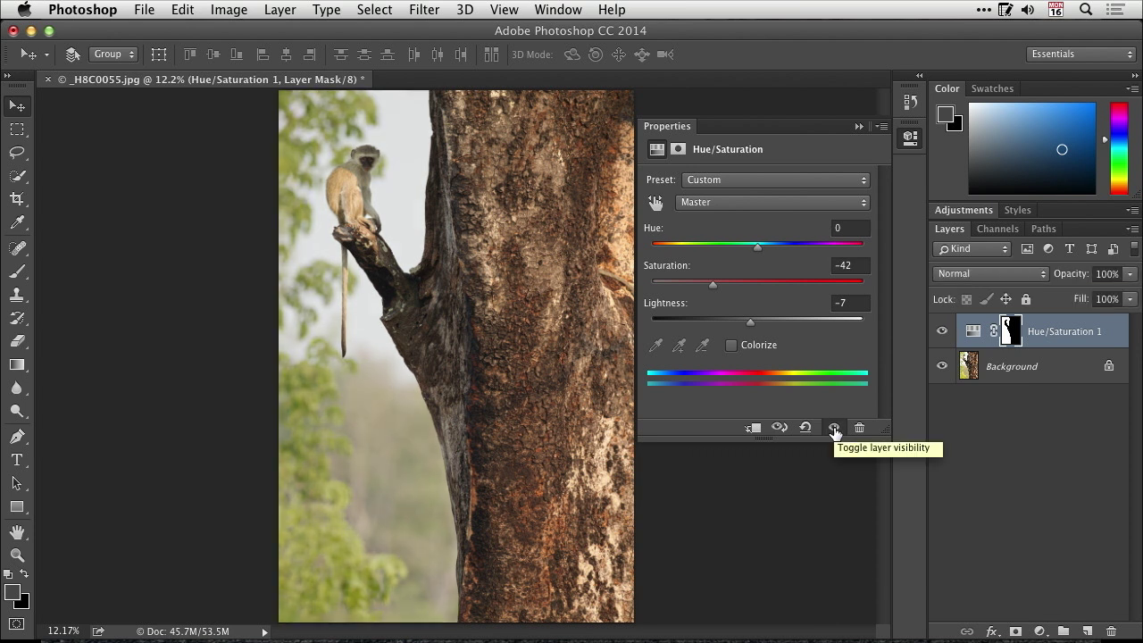
{"action": "left_click", "coordinate": [834, 429]}
{"action": "left_click", "coordinate": [834, 428]}
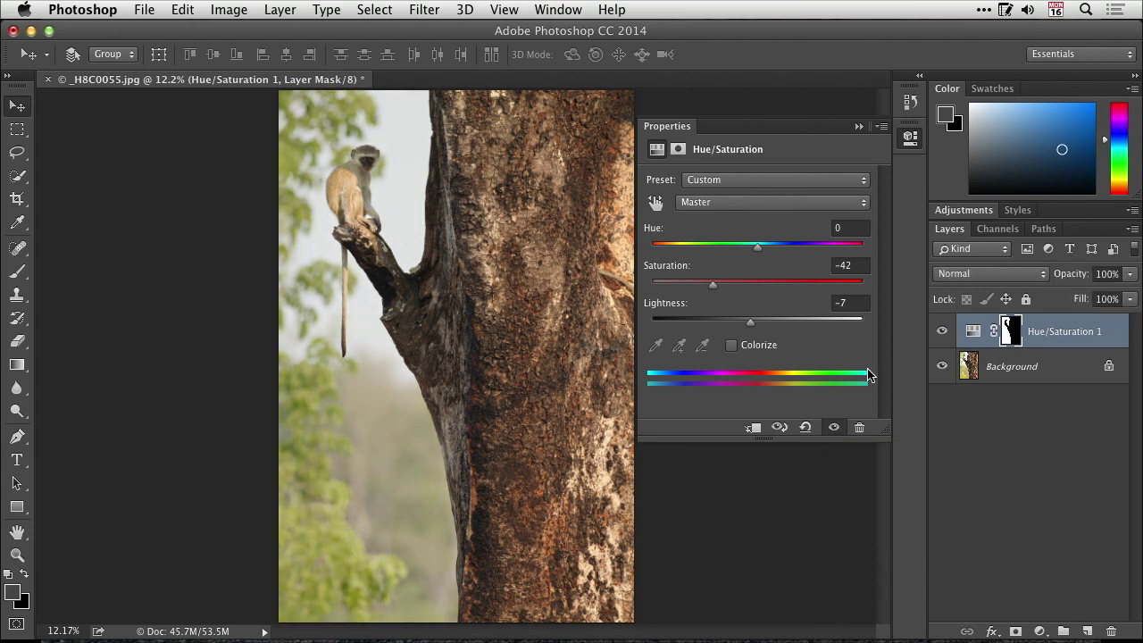
{"action": "left_click", "coordinate": [910, 138]}
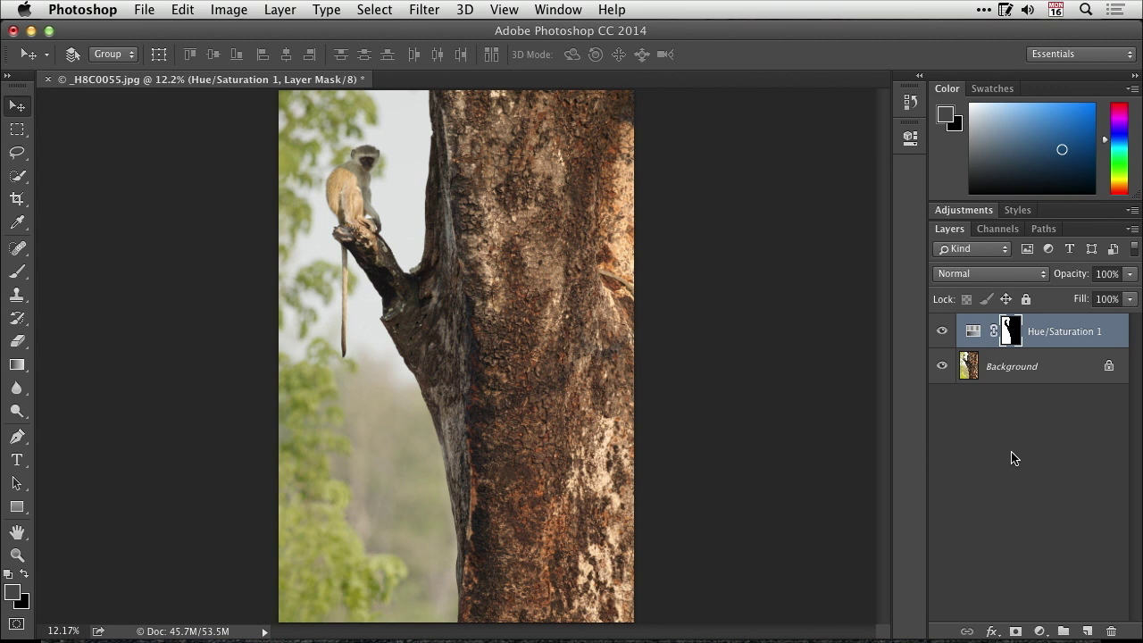
Close the monkey photo and open the giraffe photo _H8C9969.jpg from Bridge in Photoshop
{"action": "key", "text": "super+w"}
{"action": "key", "text": "super+alt+o"}
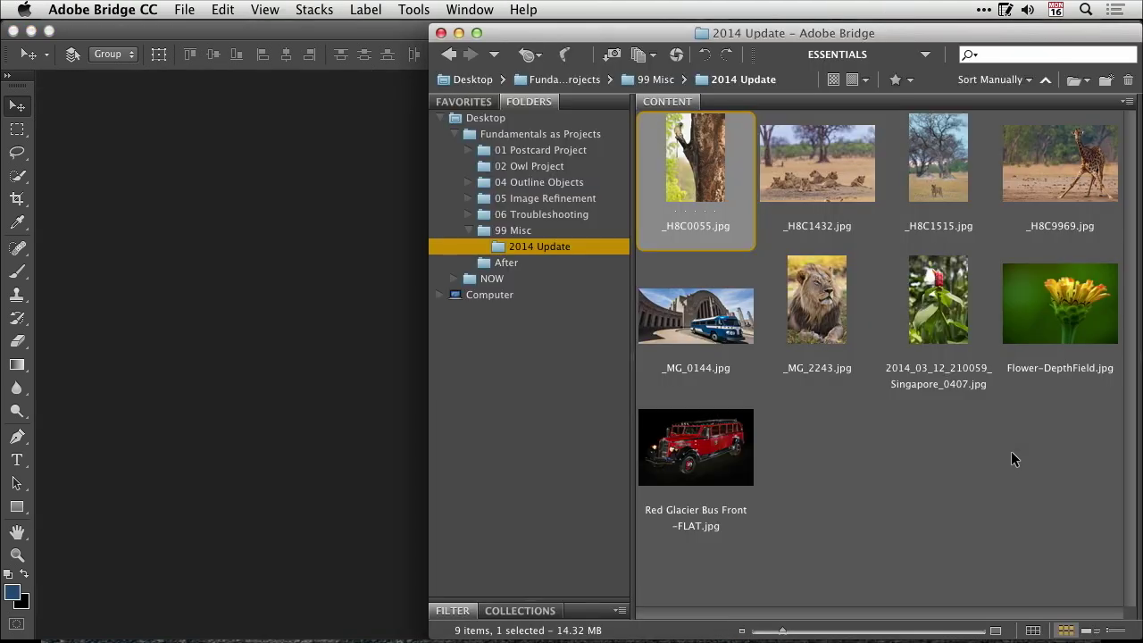
{"action": "left_click", "coordinate": [1087, 175]}
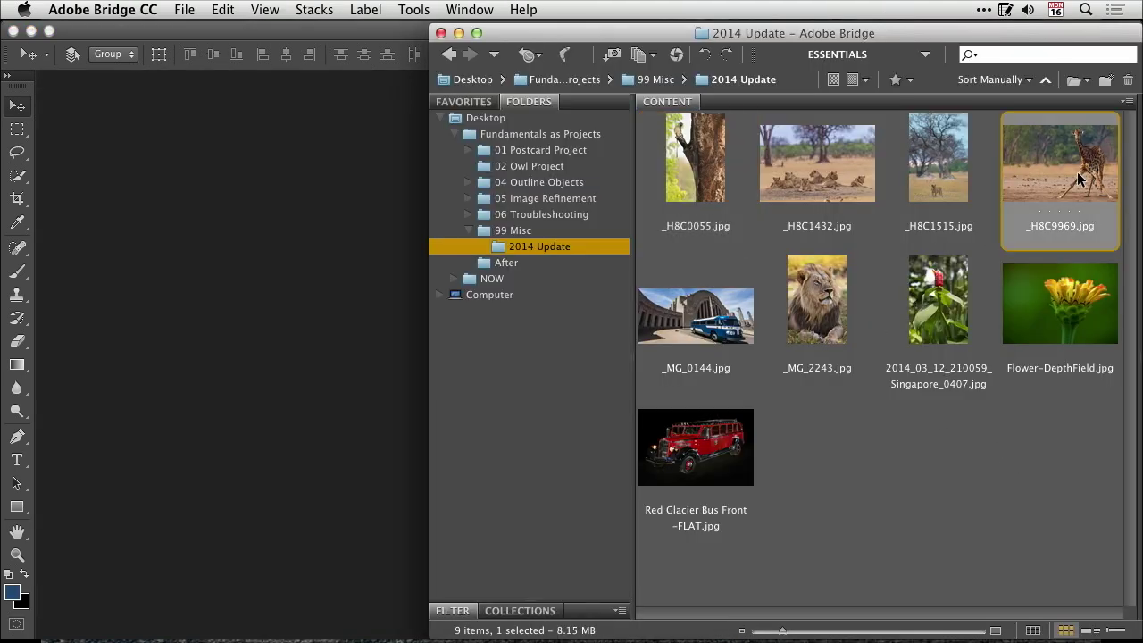
{"action": "double_click", "coordinate": [1065, 179]}
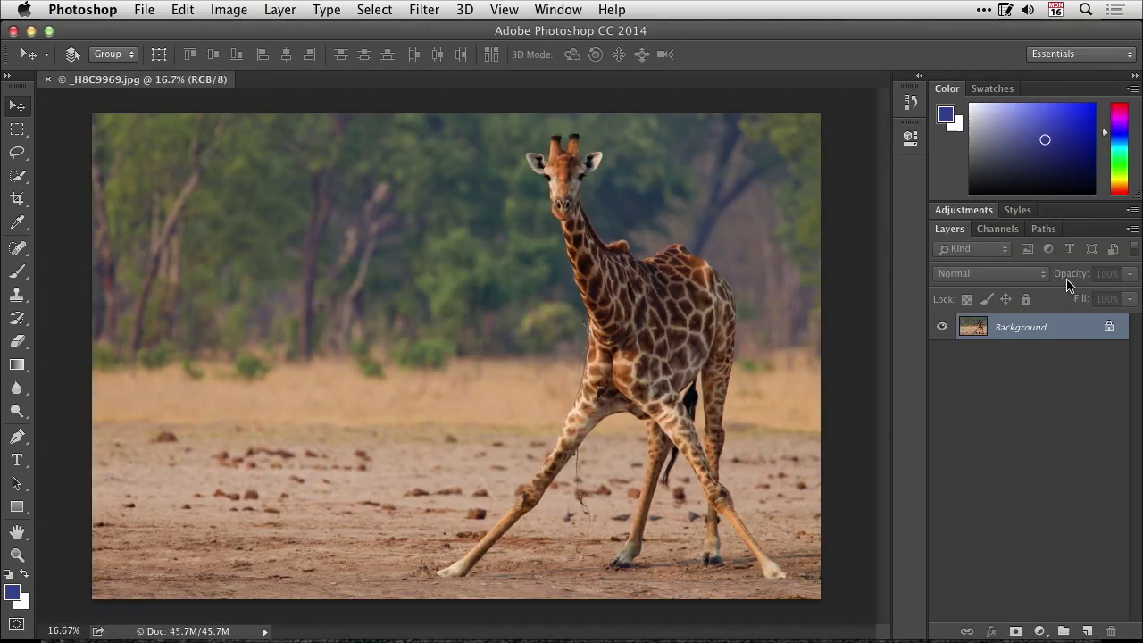
Start a Focus Area selection on the giraffe photo and move its dialog off the giraffe
{"action": "left_click", "coordinate": [375, 10]}
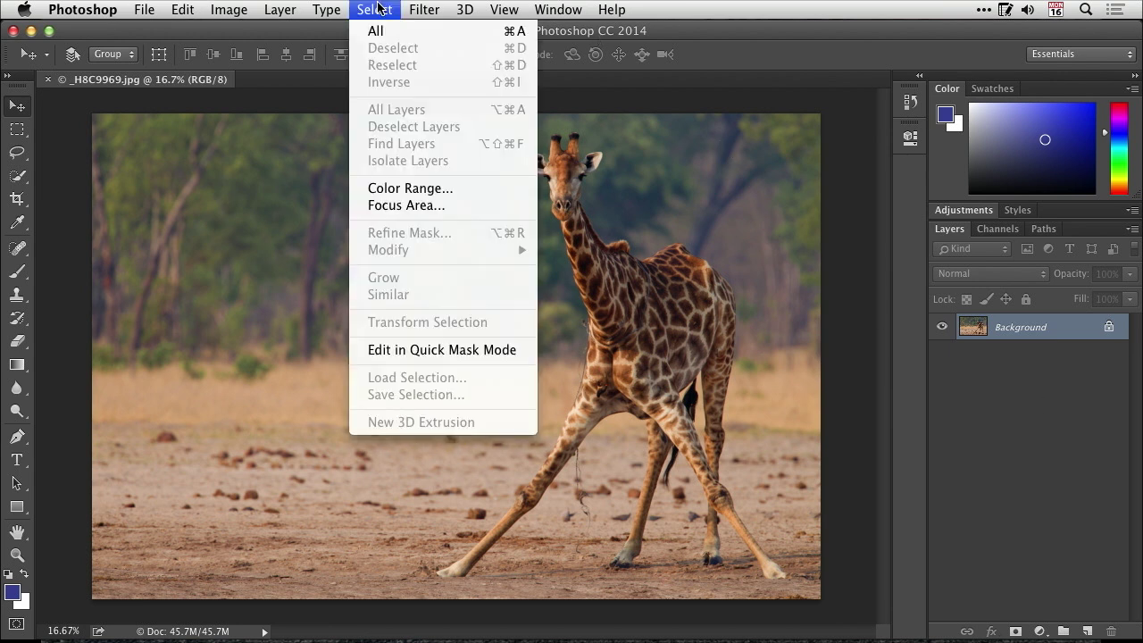
{"action": "left_click", "coordinate": [461, 207]}
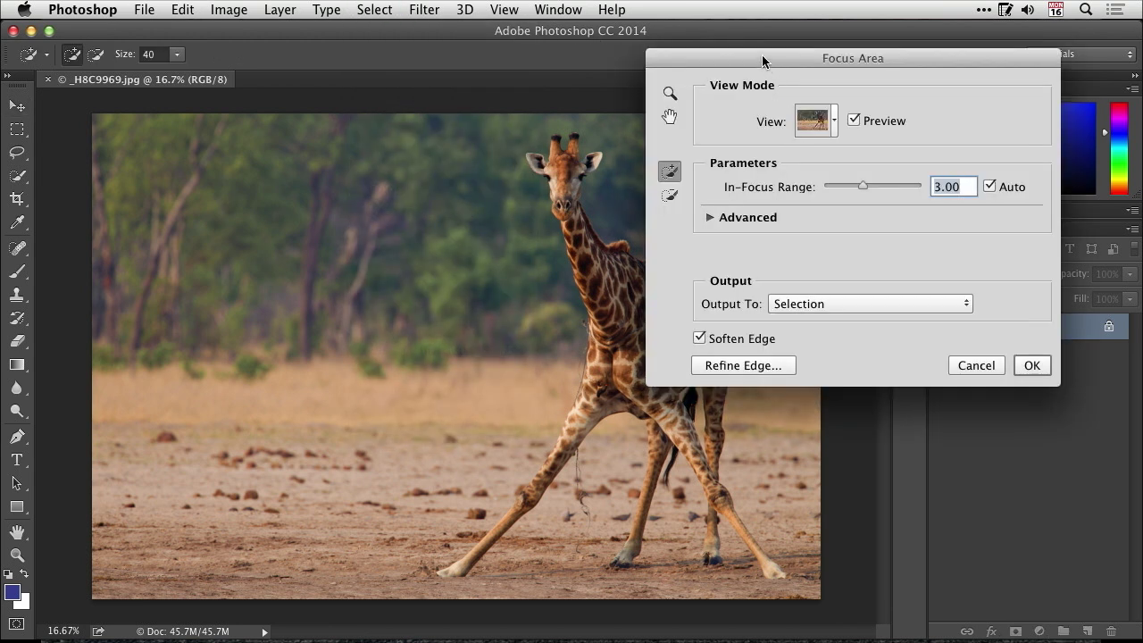
{"action": "left_click_drag", "start_coordinate": [763, 56], "coordinate": [885, 48]}
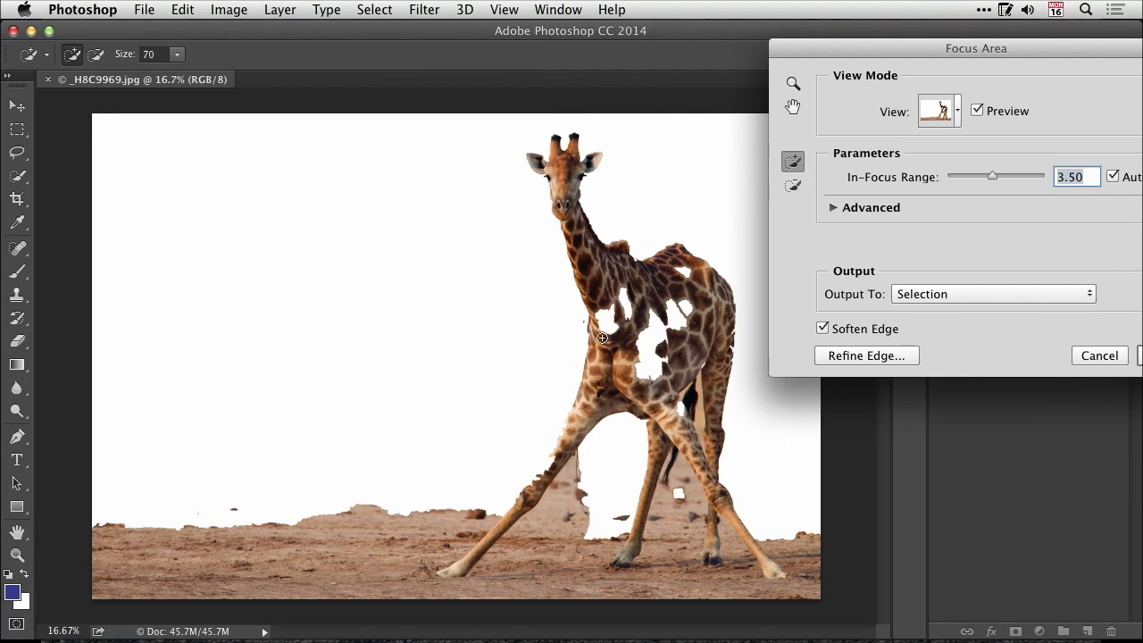
Paint the giraffe's missing body patches and its back into the selection
{"action": "mouse_move", "coordinate": [669, 272]}
{"action": "left_mouse_down"}
{"action": "mouse_move", "coordinate": [644, 351]}
{"action": "mouse_move", "coordinate": [641, 378]}
{"action": "mouse_move", "coordinate": [665, 411]}
{"action": "mouse_move", "coordinate": [675, 417]}
{"action": "mouse_move", "coordinate": [695, 369]}
{"action": "mouse_move", "coordinate": [720, 364]}
{"action": "mouse_move", "coordinate": [722, 314]}
{"action": "left_mouse_up"}
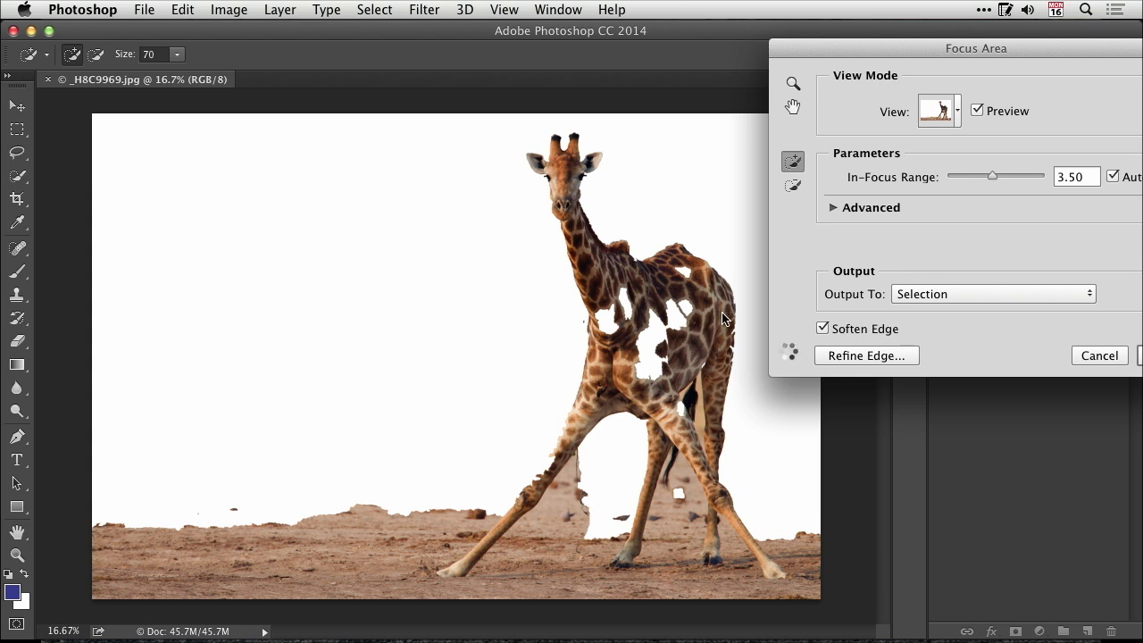
{"action": "left_click", "coordinate": [655, 347]}
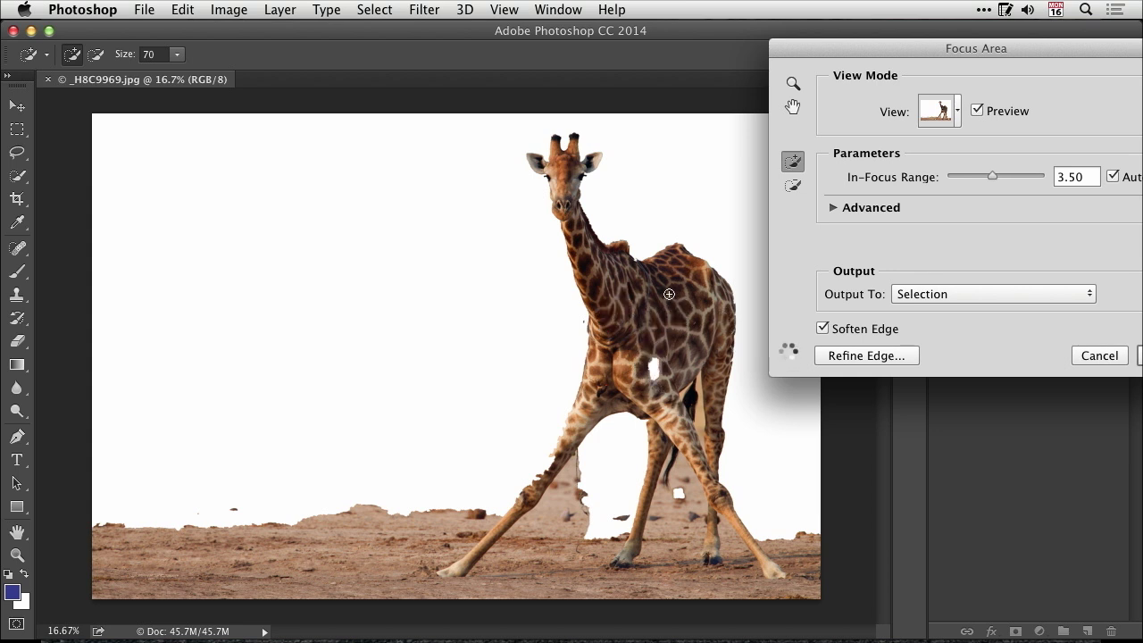
{"action": "left_click_drag", "start_coordinate": [624, 254], "coordinate": [666, 251]}
Switch the Focus Area view to the red Overlay preview
{"action": "left_click", "coordinate": [959, 112]}
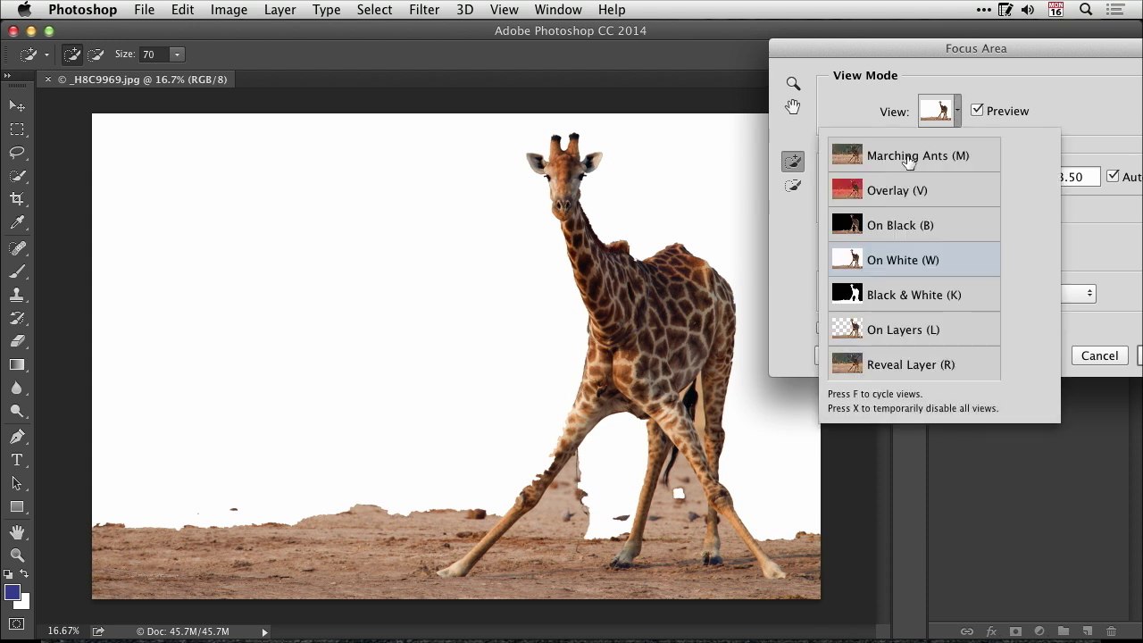
{"action": "left_click", "coordinate": [900, 190]}
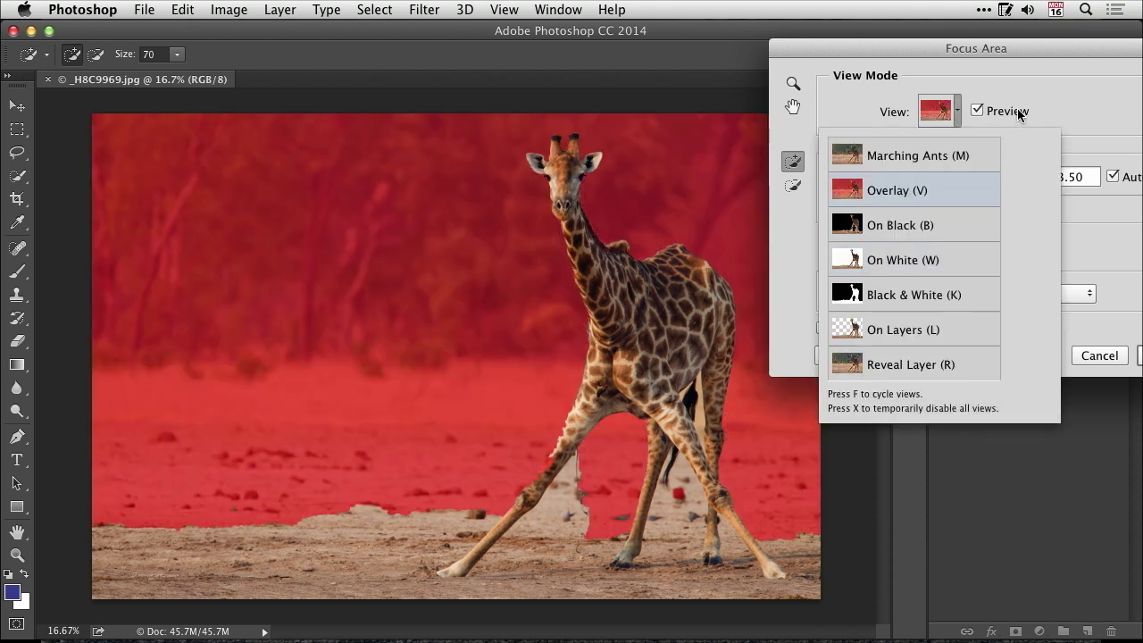
{"action": "left_click", "coordinate": [1040, 102]}
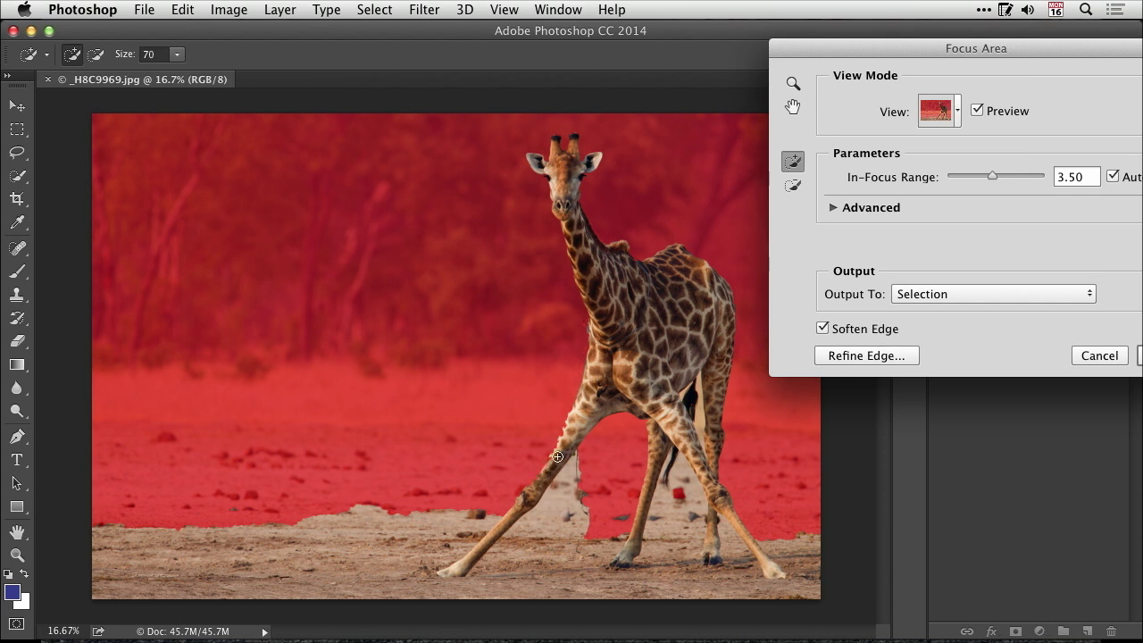
{"action": "left_click", "coordinate": [687, 582]}
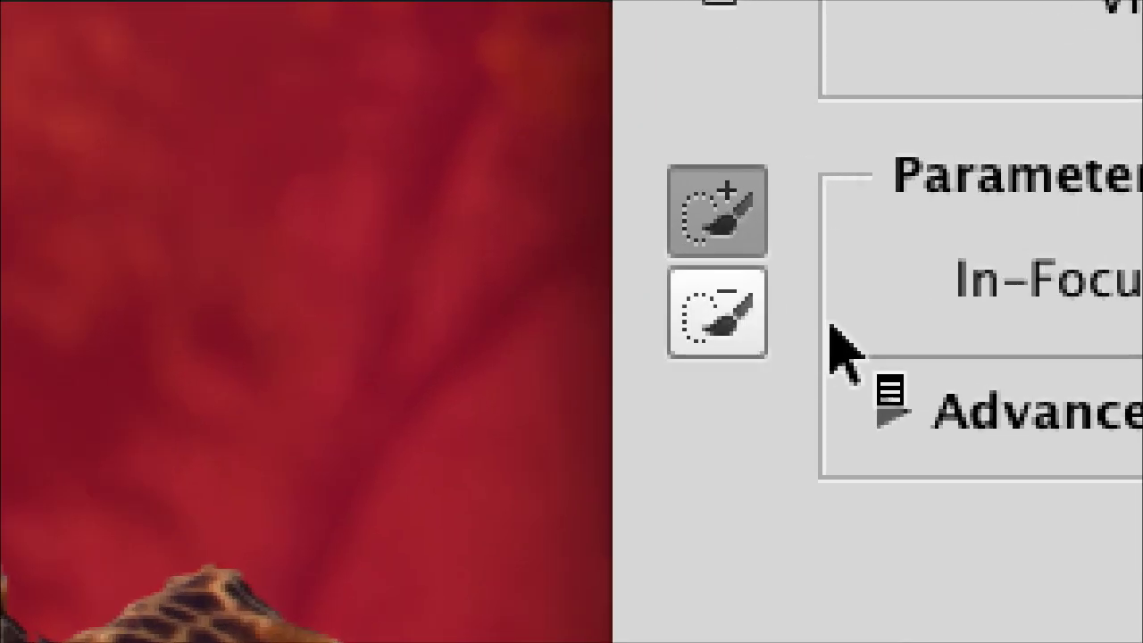
Subtract the stray ground patches between and beside the giraffe's legs from the selection
{"action": "key", "text": "alt"}
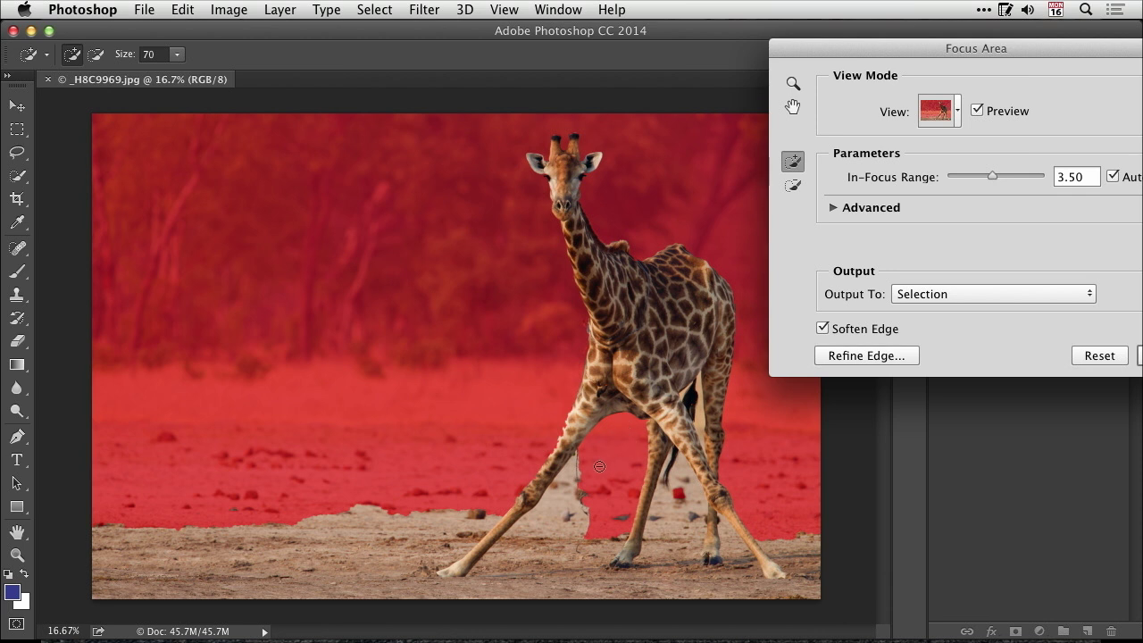
{"action": "mouse_move", "coordinate": [610, 506]}
{"action": "left_mouse_down"}
{"action": "mouse_move", "coordinate": [599, 534]}
{"action": "mouse_move", "coordinate": [617, 517]}
{"action": "mouse_move", "coordinate": [592, 464]}
{"action": "mouse_move", "coordinate": [620, 433]}
{"action": "left_mouse_up"}
{"action": "key", "text": "alt"}
{"action": "mouse_move", "coordinate": [573, 472]}
{"action": "left_mouse_down"}
{"action": "mouse_move", "coordinate": [530, 532]}
{"action": "mouse_move", "coordinate": [587, 524]}
{"action": "mouse_move", "coordinate": [561, 505]}
{"action": "mouse_move", "coordinate": [586, 486]}
{"action": "left_mouse_up"}
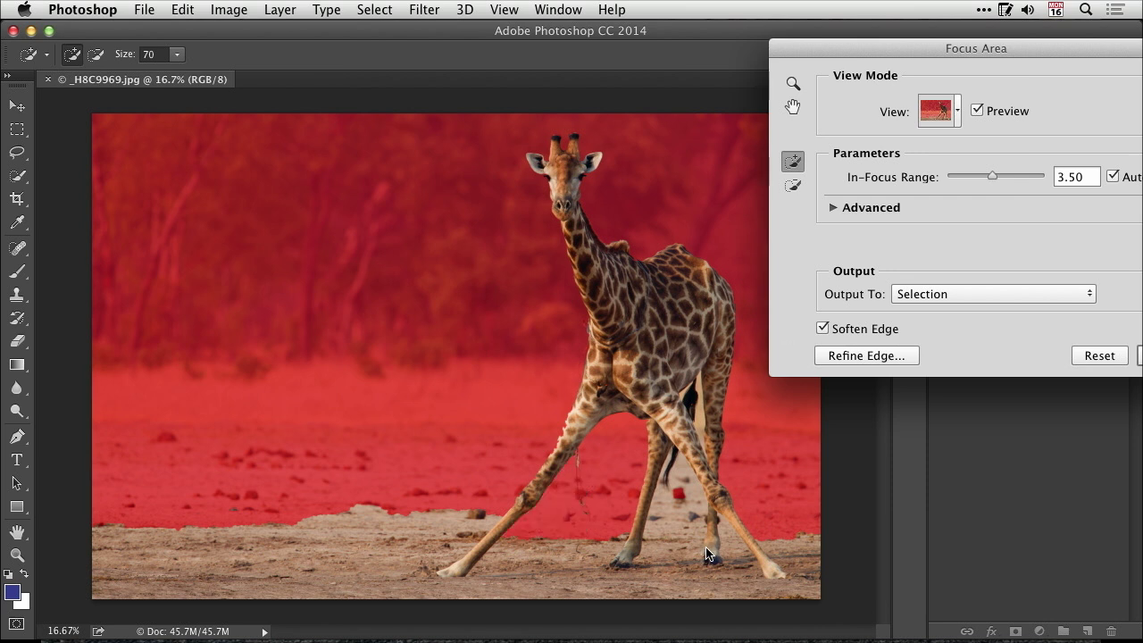
{"action": "mouse_move", "coordinate": [661, 521]}
{"action": "left_mouse_down"}
{"action": "mouse_move", "coordinate": [678, 498]}
{"action": "mouse_move", "coordinate": [682, 476]}
{"action": "mouse_move", "coordinate": [694, 501]}
{"action": "mouse_move", "coordinate": [660, 522]}
{"action": "left_mouse_up"}
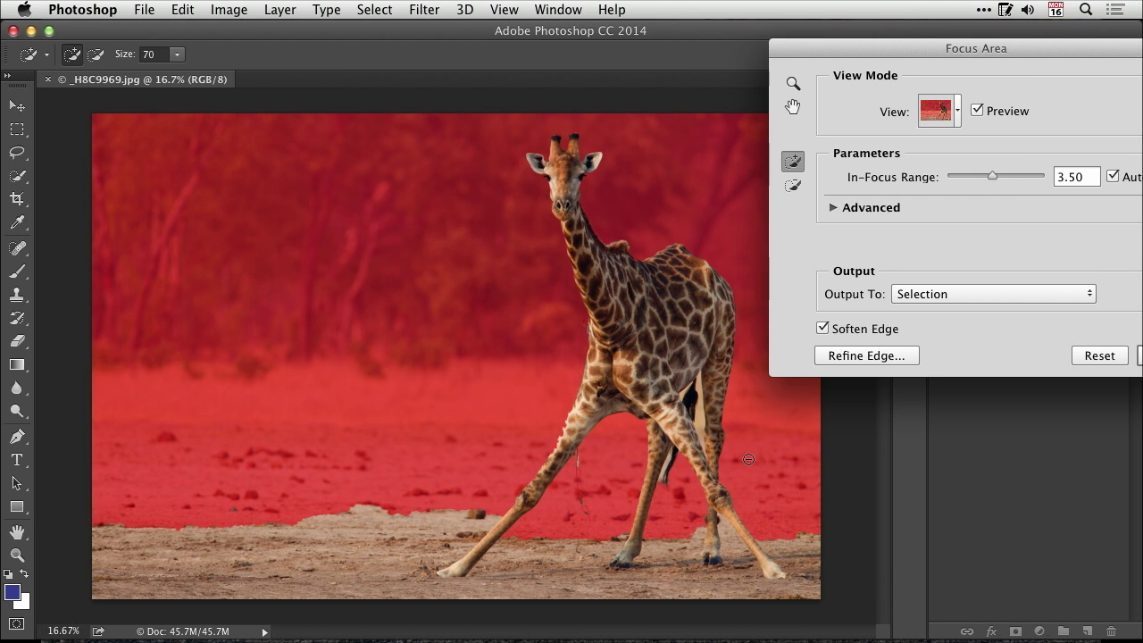
{"action": "key", "text": "alt"}
{"action": "left_click", "coordinate": [699, 419], "text": "alt"}
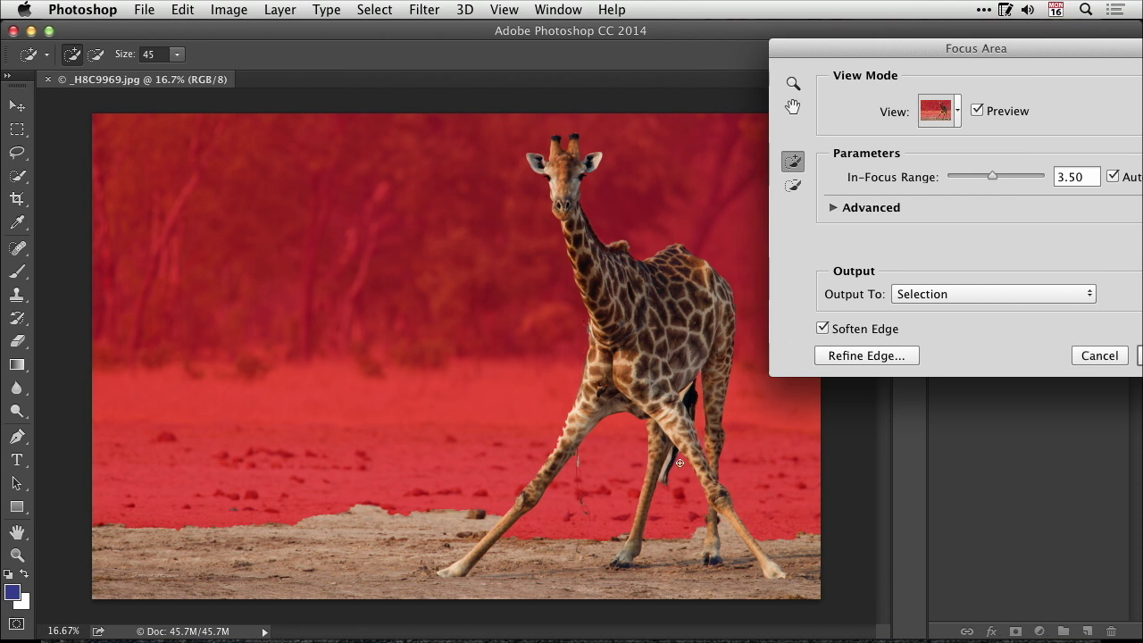
{"action": "key", "text": "alt"}
{"action": "left_click_drag", "start_coordinate": [583, 455], "coordinate": [585, 453]}
{"action": "left_click_drag", "start_coordinate": [1040, 45], "coordinate": [908, 26]}
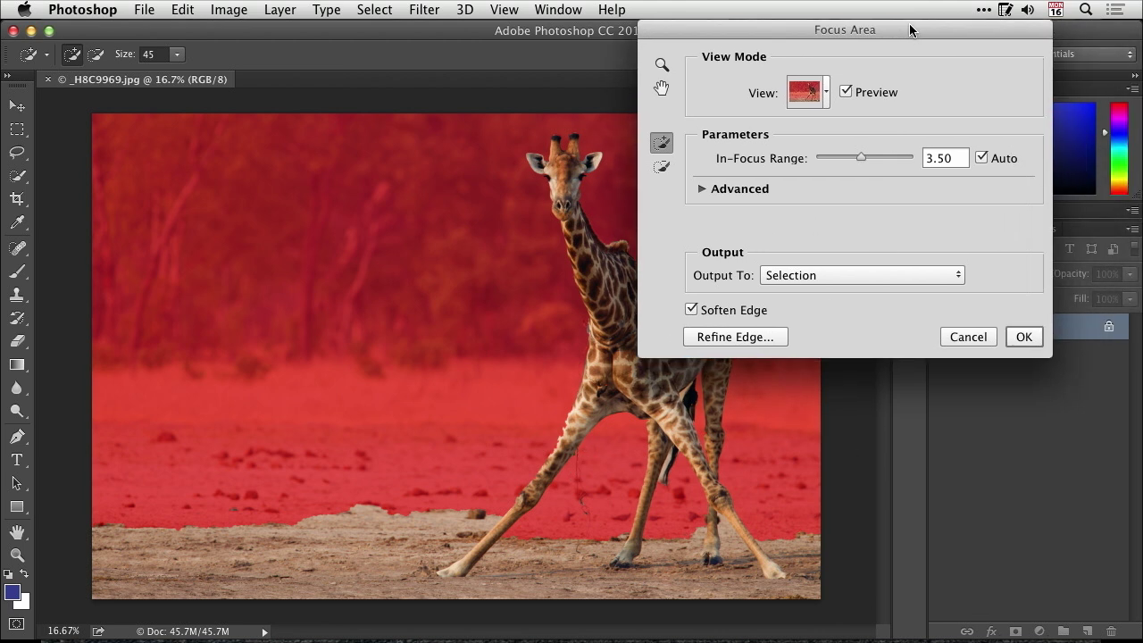
Confirm the Focus Area dialog to output the giraffe and front ground strip as a selection
{"action": "left_click", "coordinate": [1024, 337]}
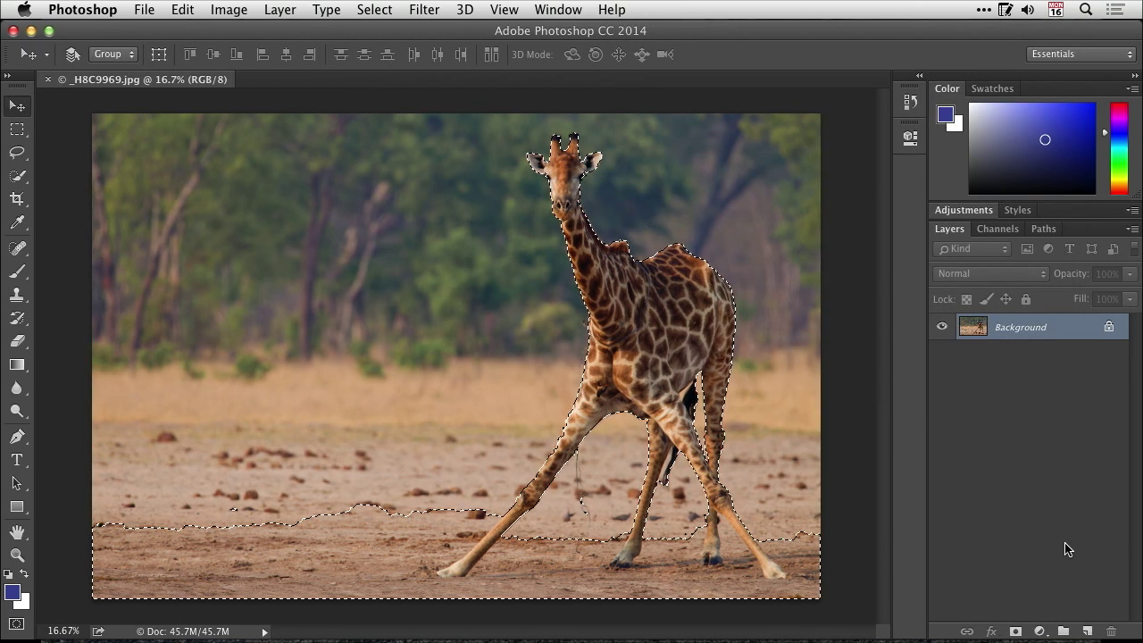